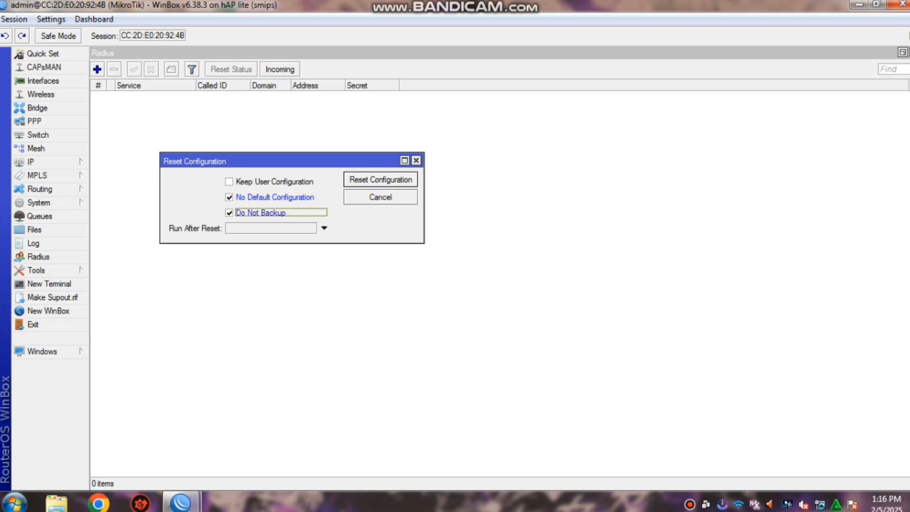
Reset the router configuration without default configuration or backup, and reconnect to the router.
key("Return")
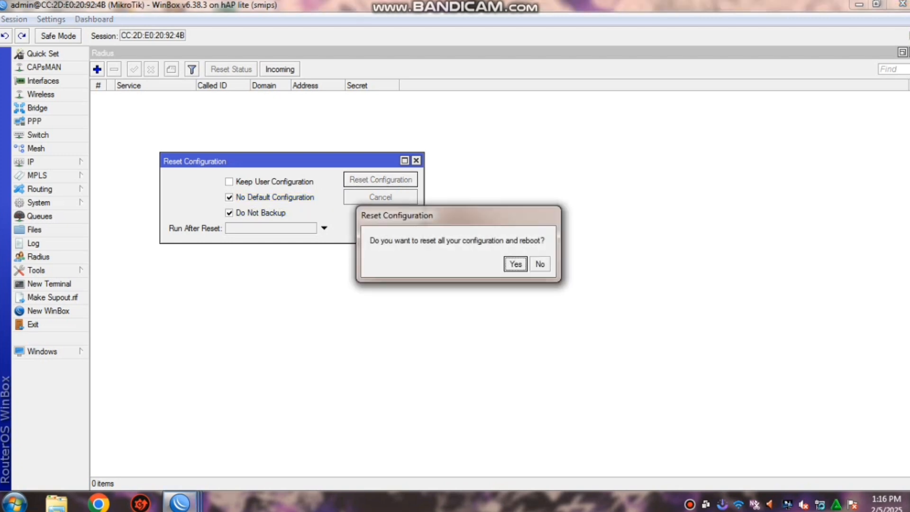
key("Return")
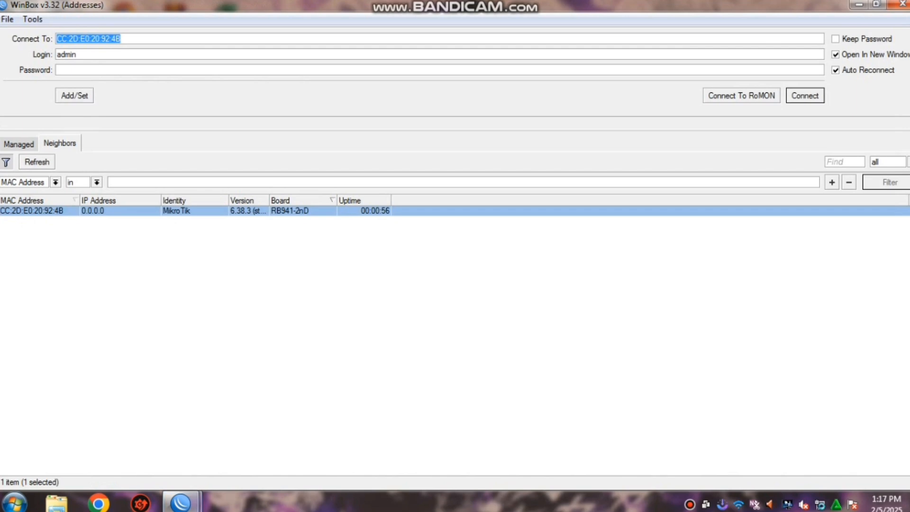
key("Return")
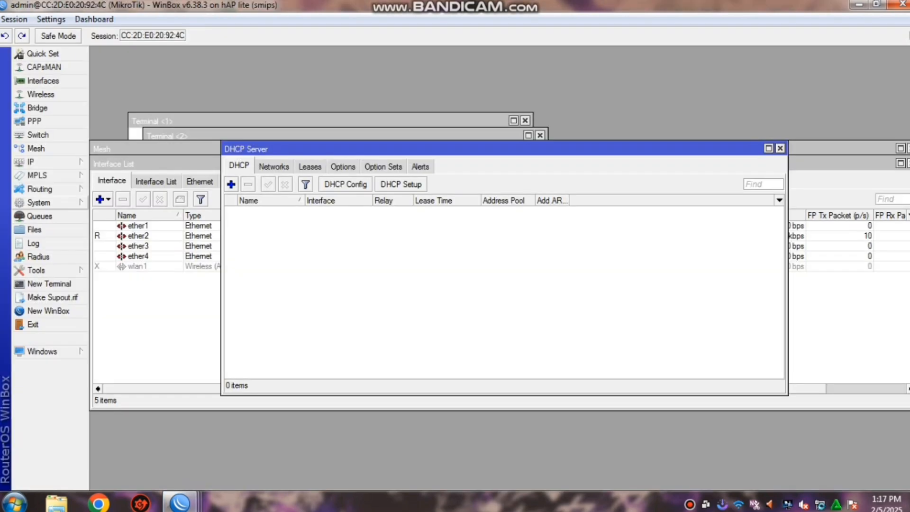
Set the router's system identity to the administrator's first name.
left_click(39, 203)
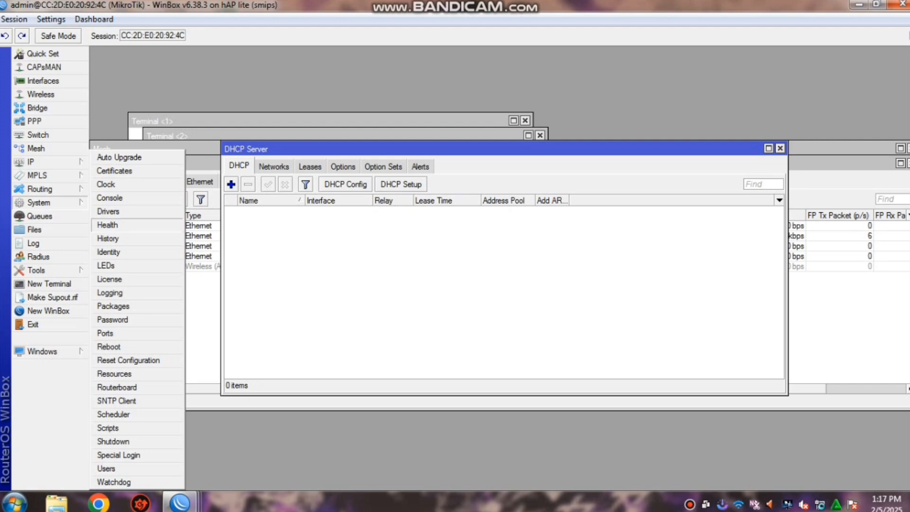
left_click(108, 251)
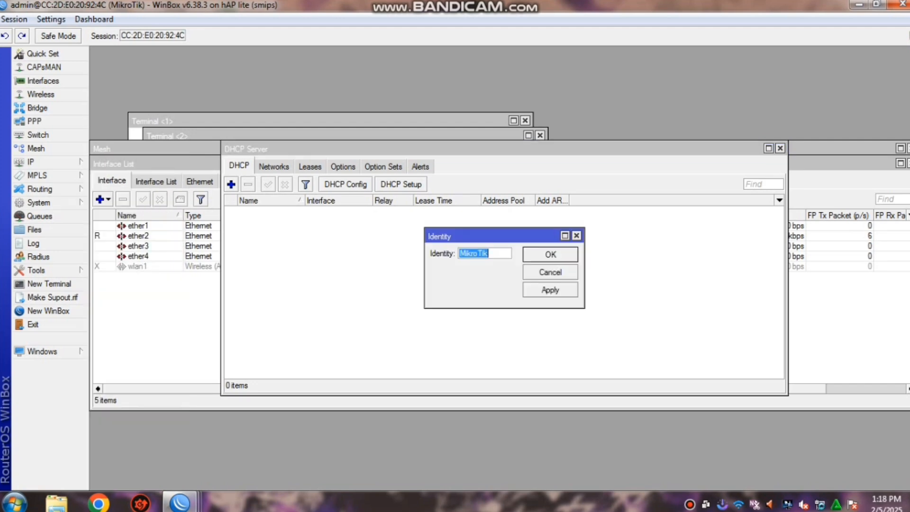
key("BackSpace")
type("delana")
left_click(550, 290)
left_click(550, 254)
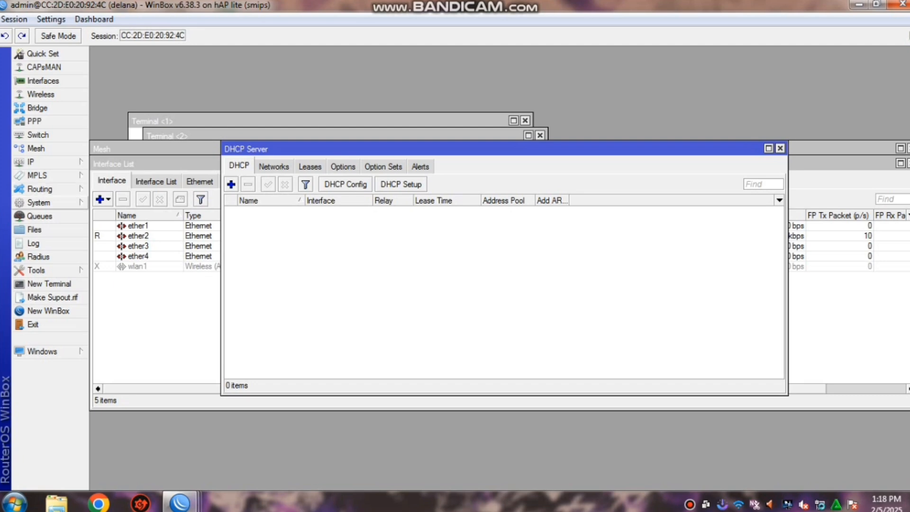
Start a new router user under the administrator's first name and assign it to the full group.
left_click(39, 203)
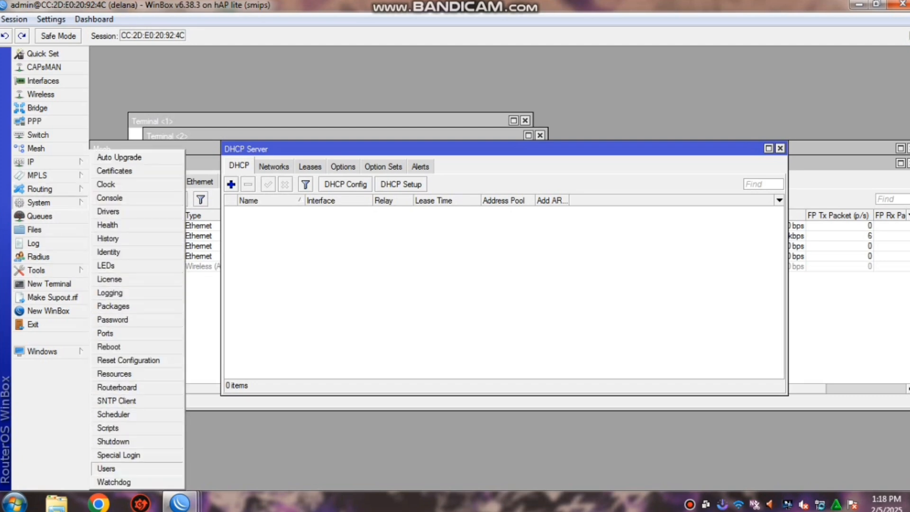
left_click(106, 469)
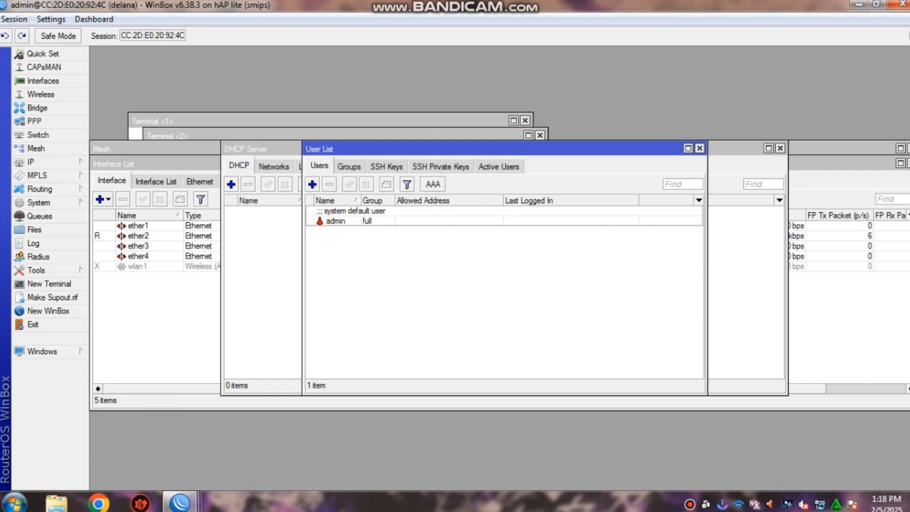
left_click(312, 184)
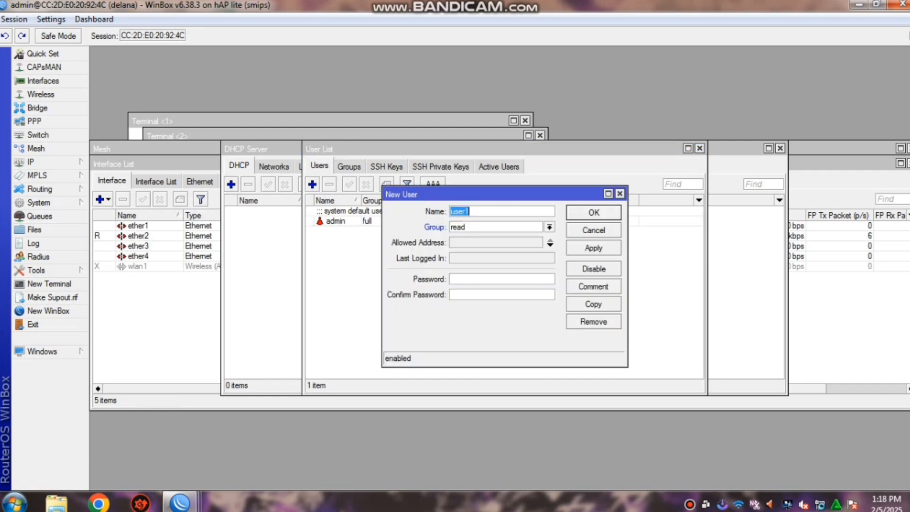
type("delana")
key("Tab")
key("alt+Down")
key("Up")
key("Return")
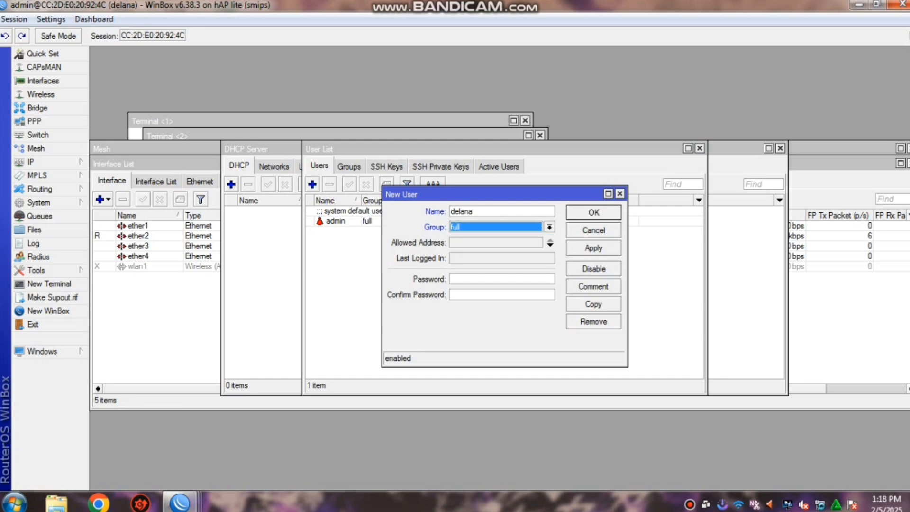
Enter and confirm the new user's password, and save the account.
left_click(501, 279)
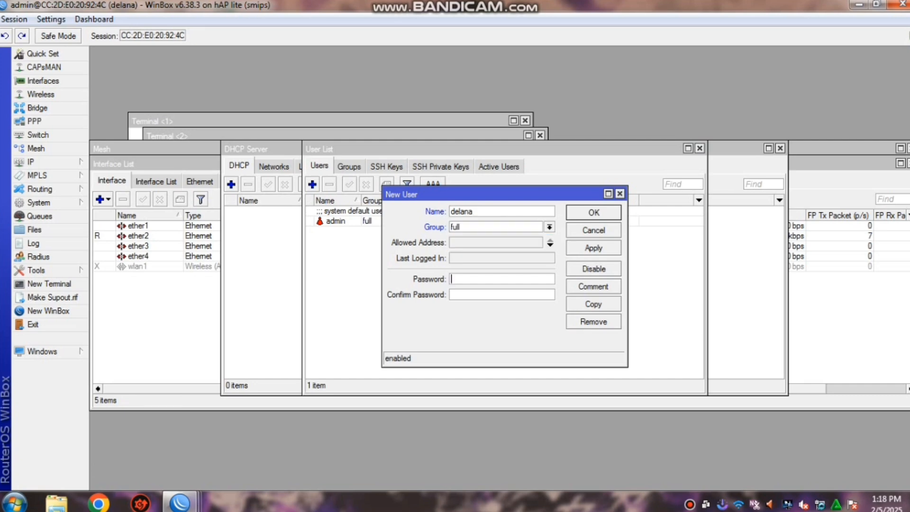
type("***")
key("Tab")
type("***")
left_click(594, 247)
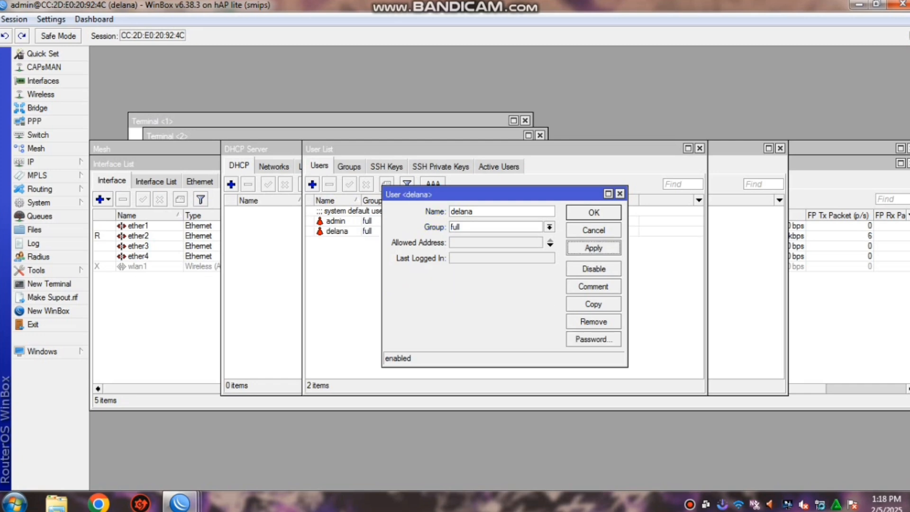
key("Escape")
Disable the default admin user and remove it from the user list.
left_click(336, 221)
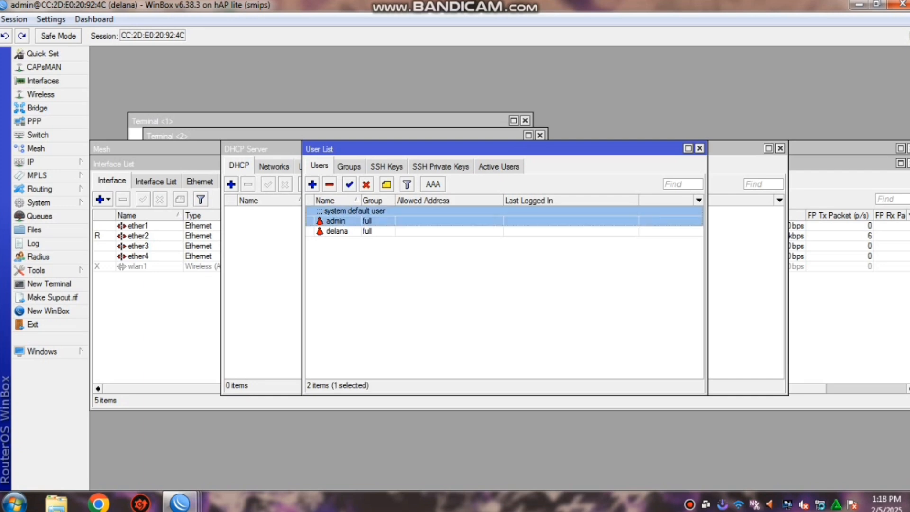
left_click(366, 184)
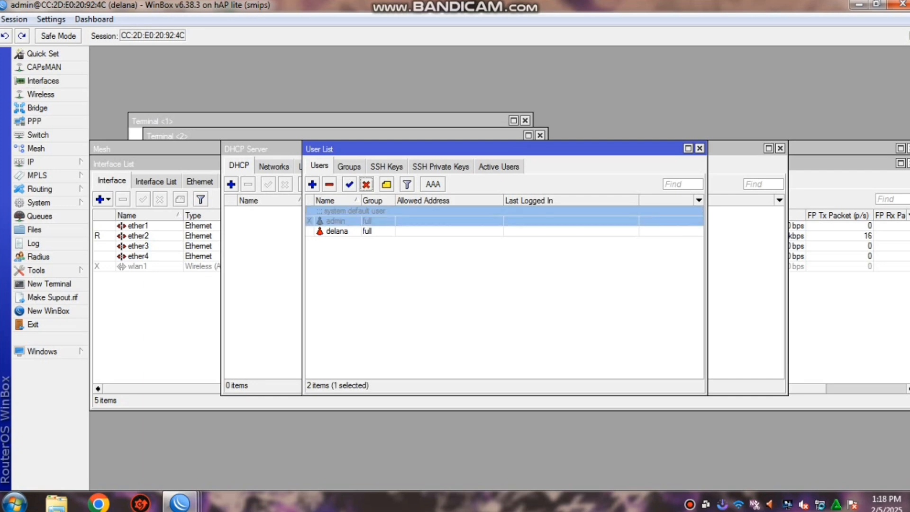
left_click(329, 184)
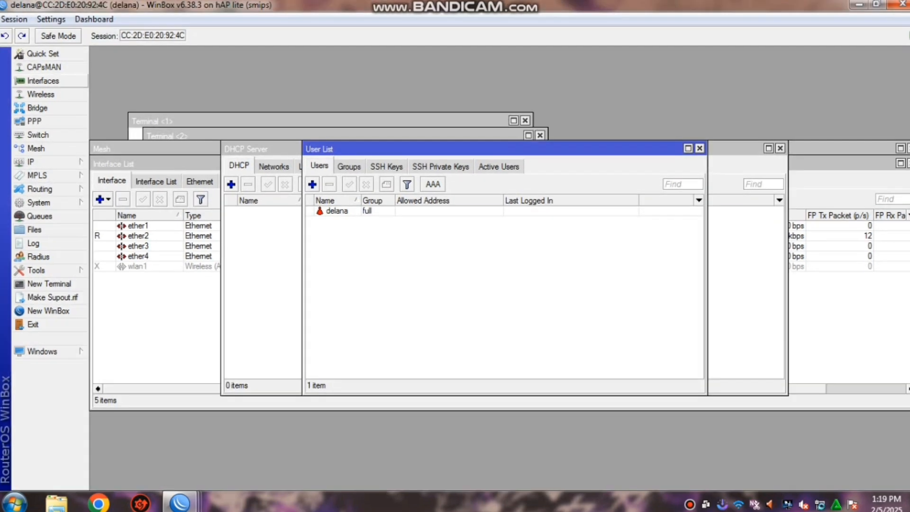
Rename the ether2 interface as ether2-karyawan.
left_click(42, 81)
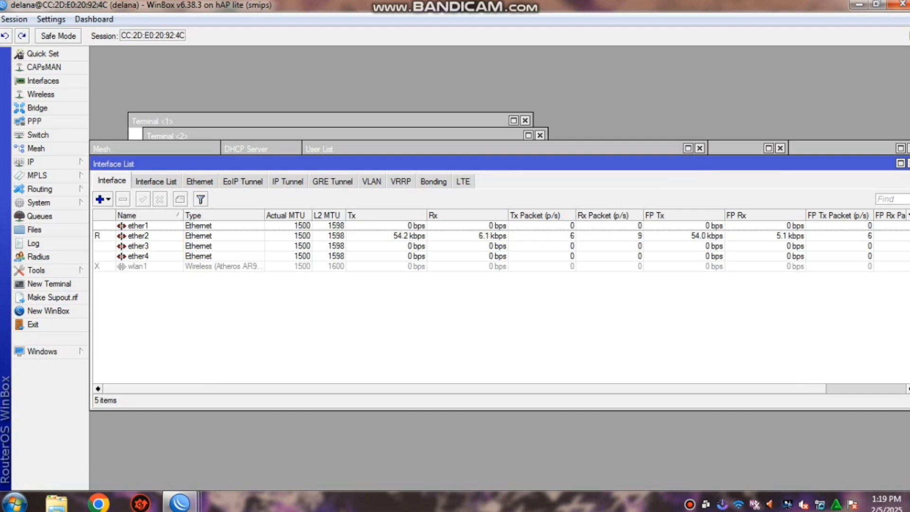
double_click(138, 236)
left_click(459, 160)
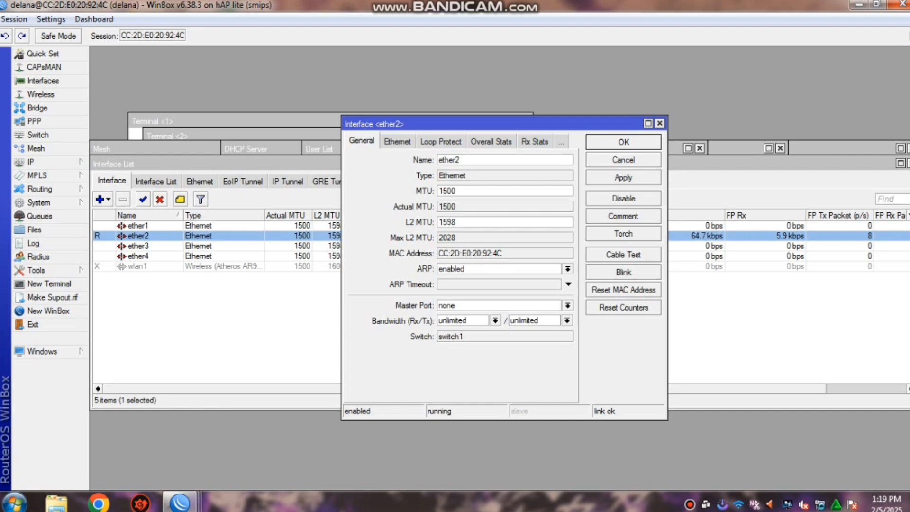
type("-karyawan")
left_click(624, 178)
left_click(623, 142)
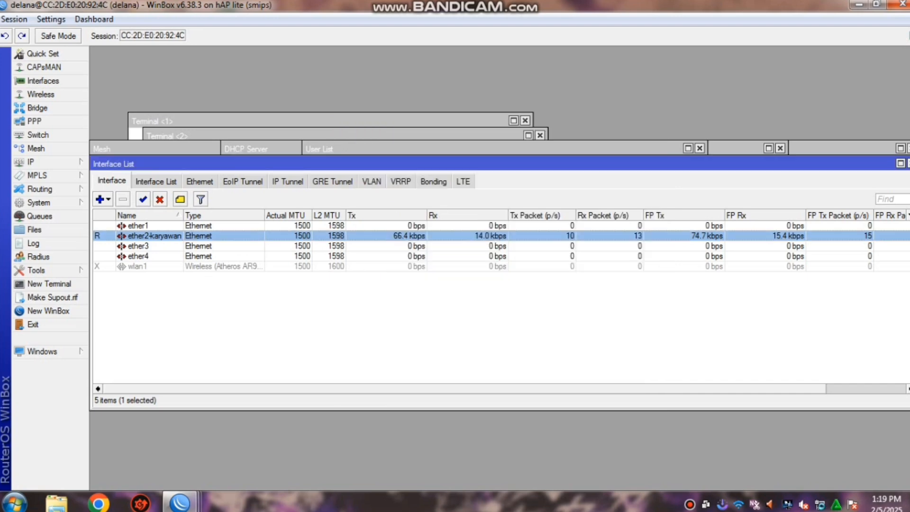
Rename the ether3 interface as ether3-manajemen.
double_click(138, 246)
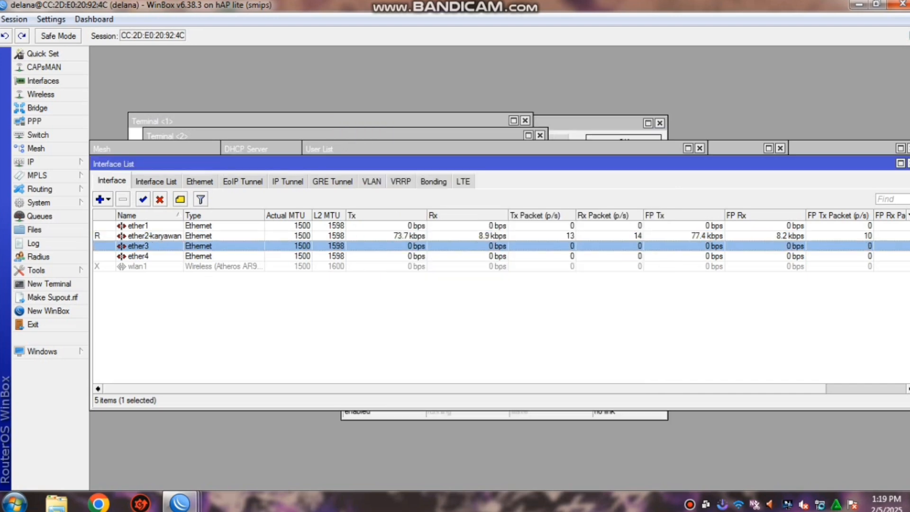
key("End")
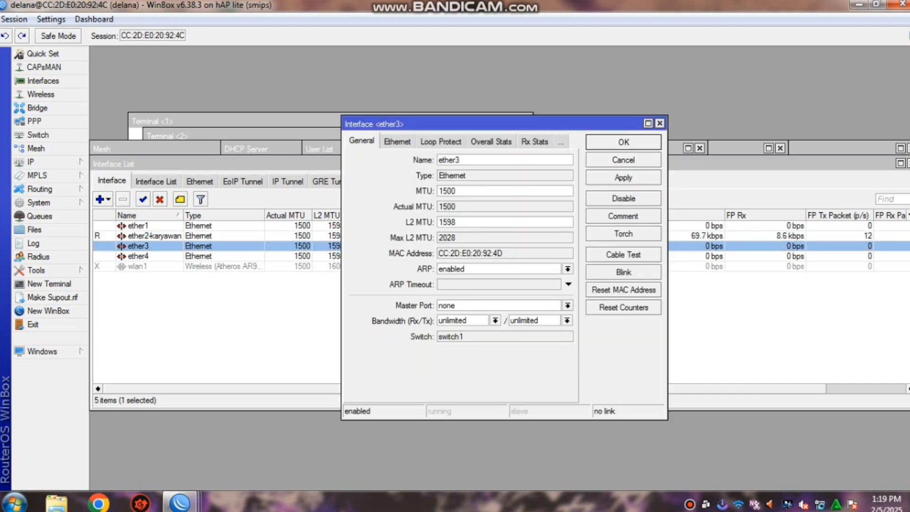
type("-manajemen")
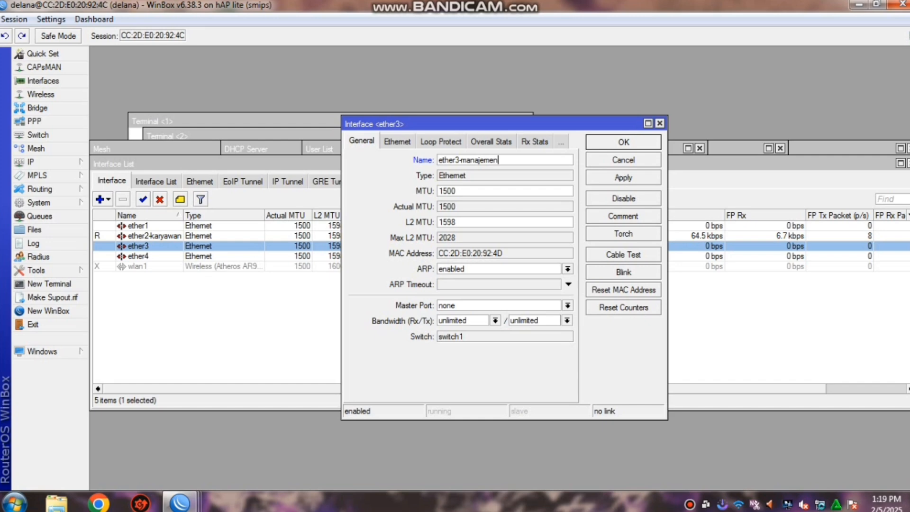
left_click(623, 178)
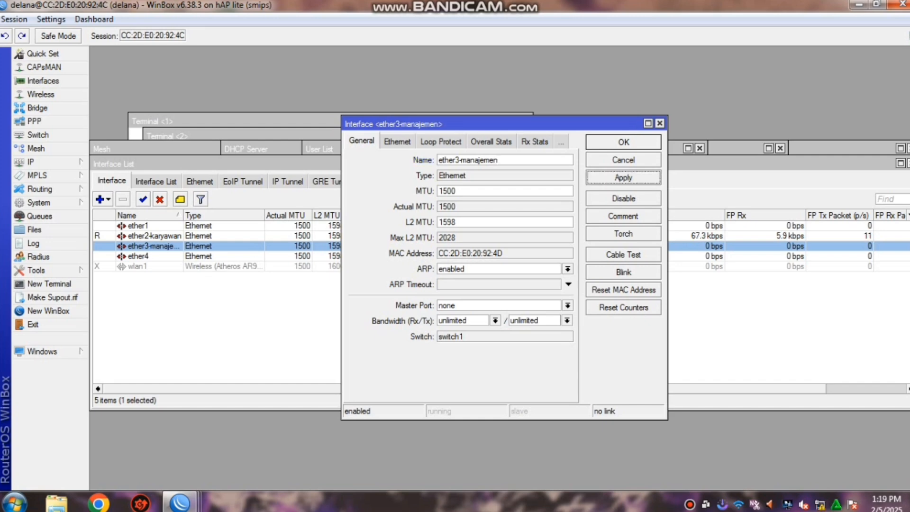
left_click(624, 142)
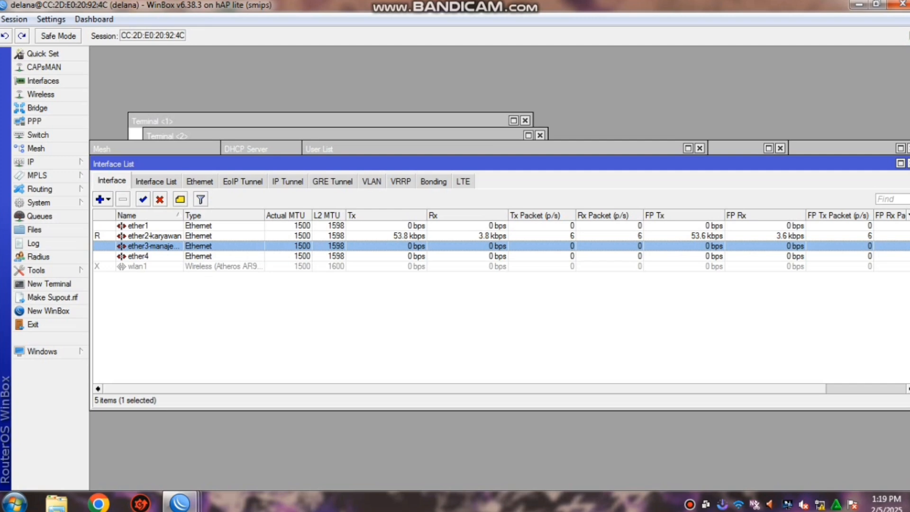
Rename the ether4 interface as ether4-public.
double_click(138, 256)
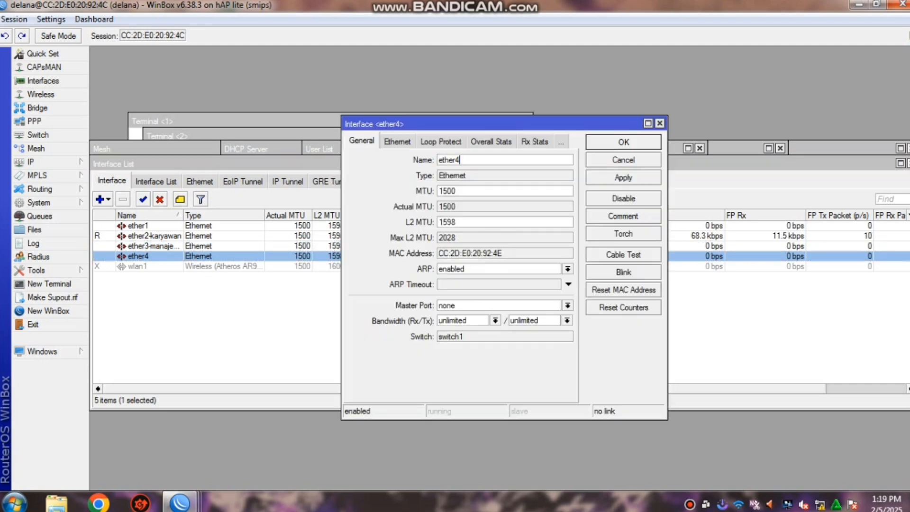
type("-public")
left_click(624, 177)
left_click(623, 142)
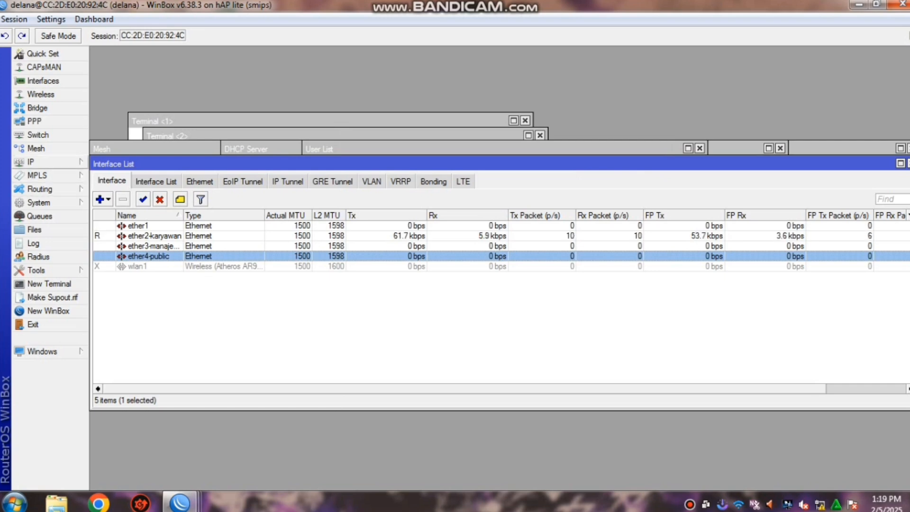
left_click(30, 162)
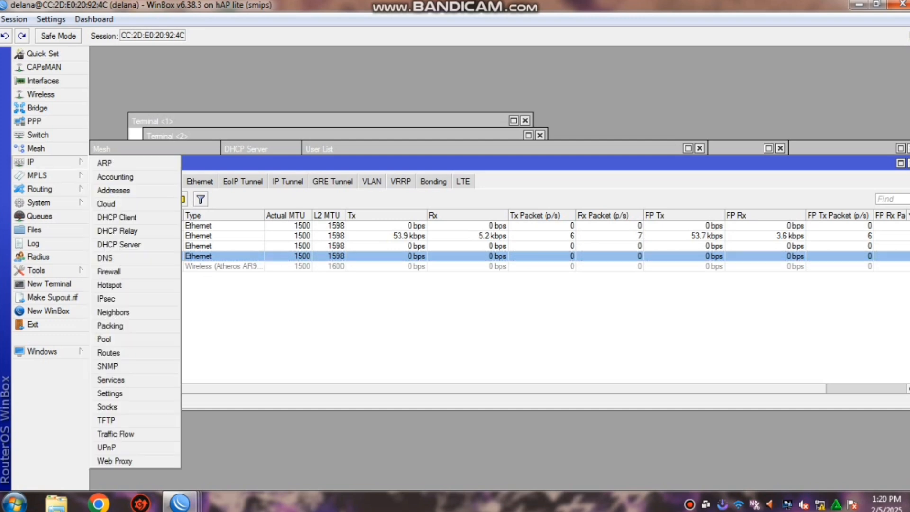
left_click(120, 191)
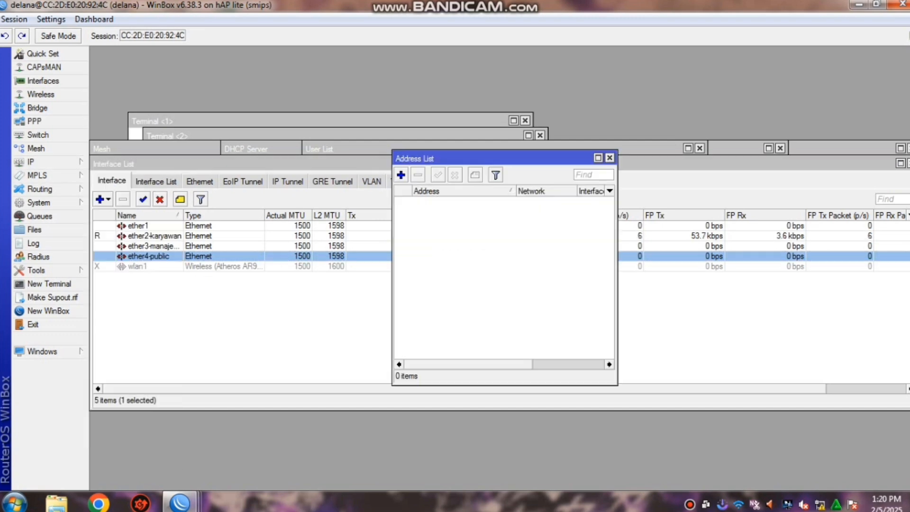
left_click(400, 175)
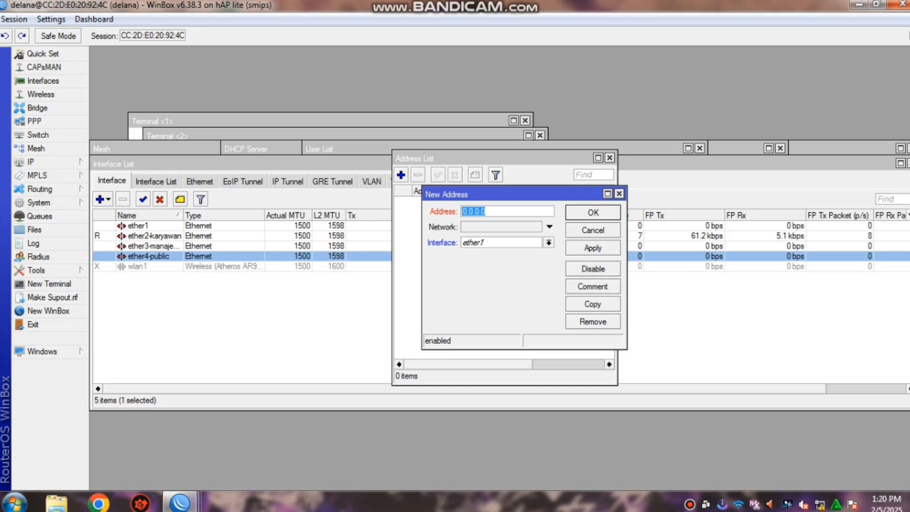
type("192.168.10.1")
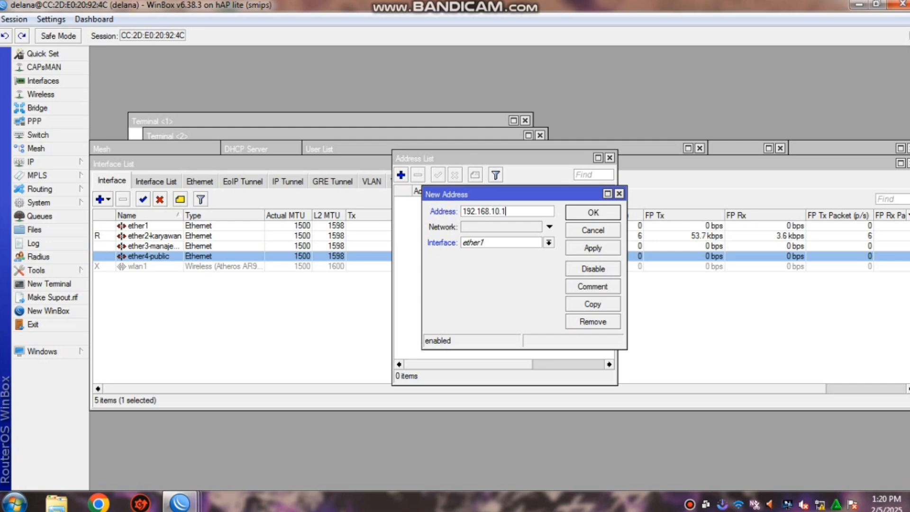
type("/24")
left_click(548, 243)
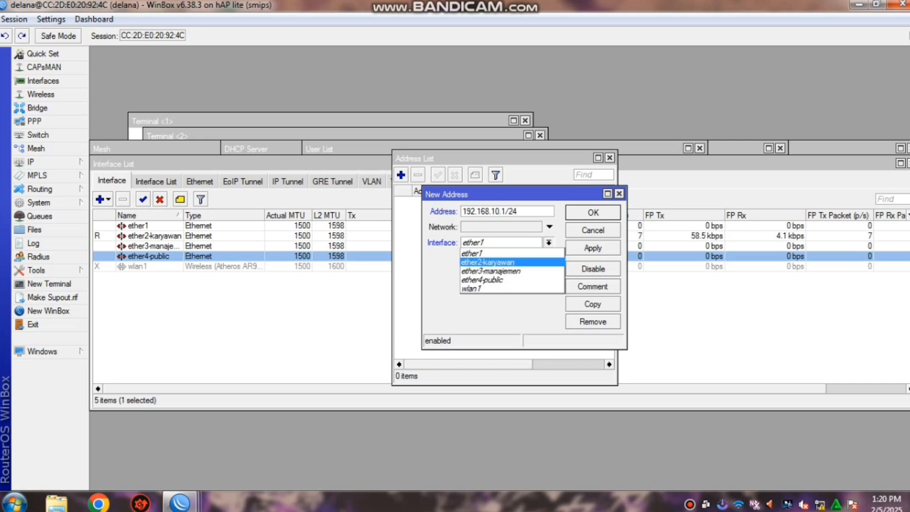
left_click(494, 262)
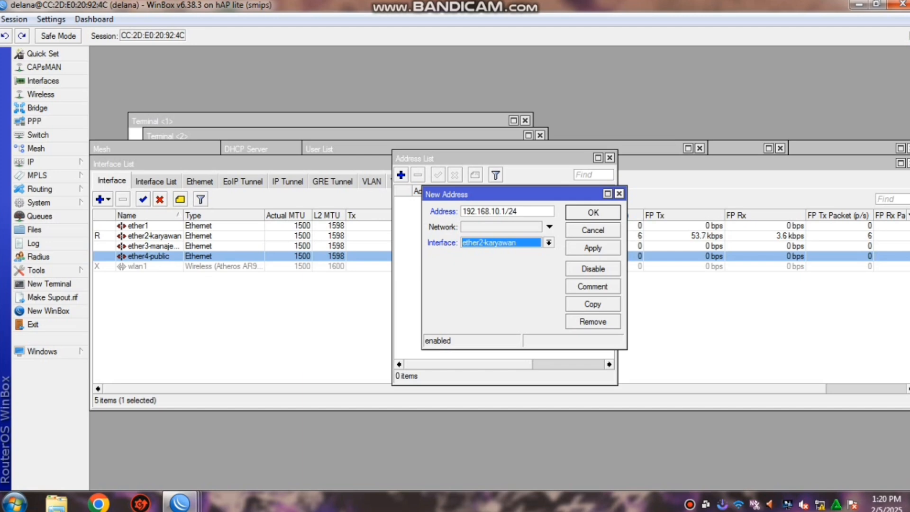
key("Escape")
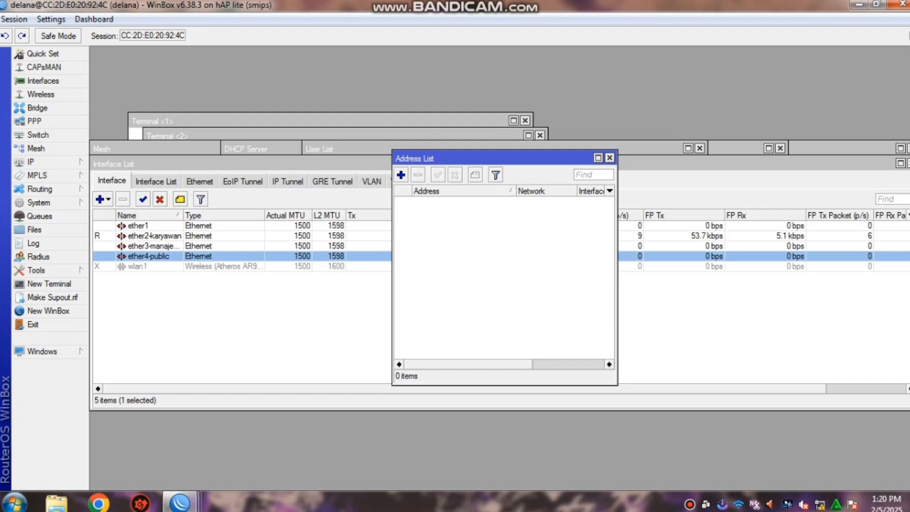
left_click(609, 158)
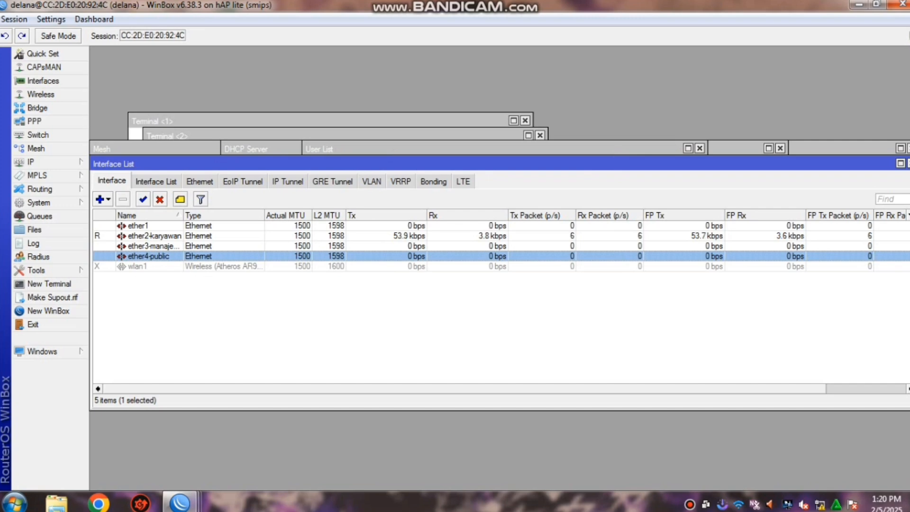
Add a DHCP client on the ether1 interface, keeping peer DNS, peer NTP and the default route enabled.
left_click(35, 162)
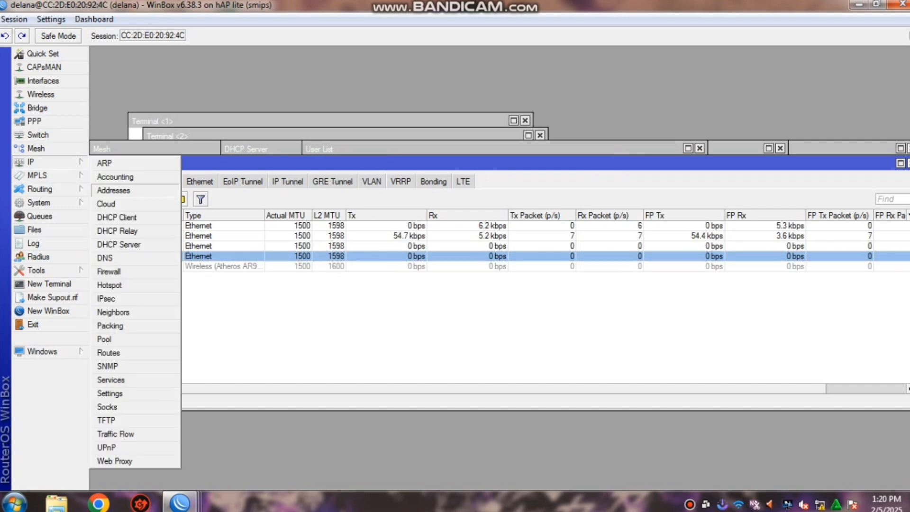
left_click(117, 217)
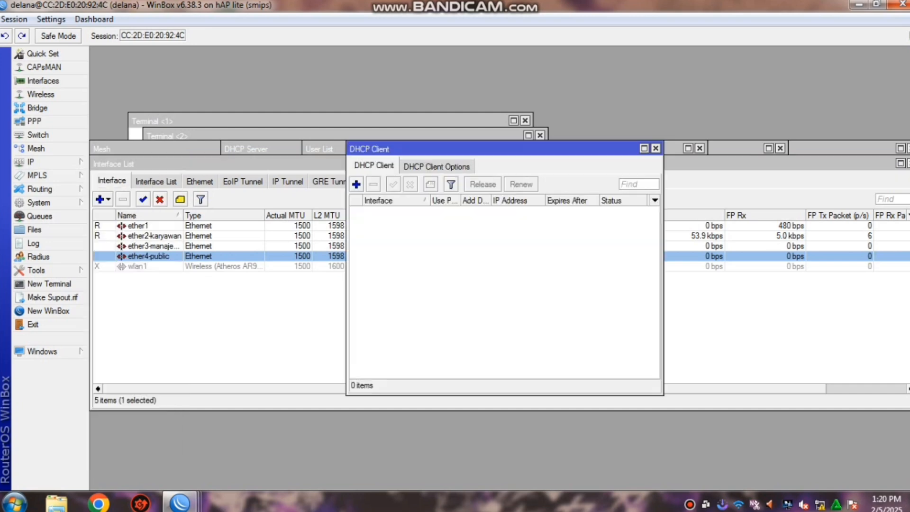
left_click(357, 184)
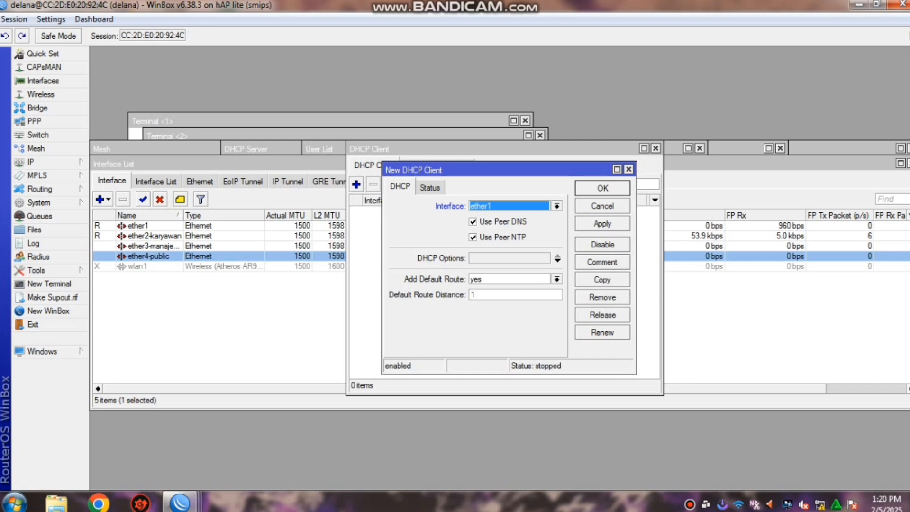
left_click(603, 223)
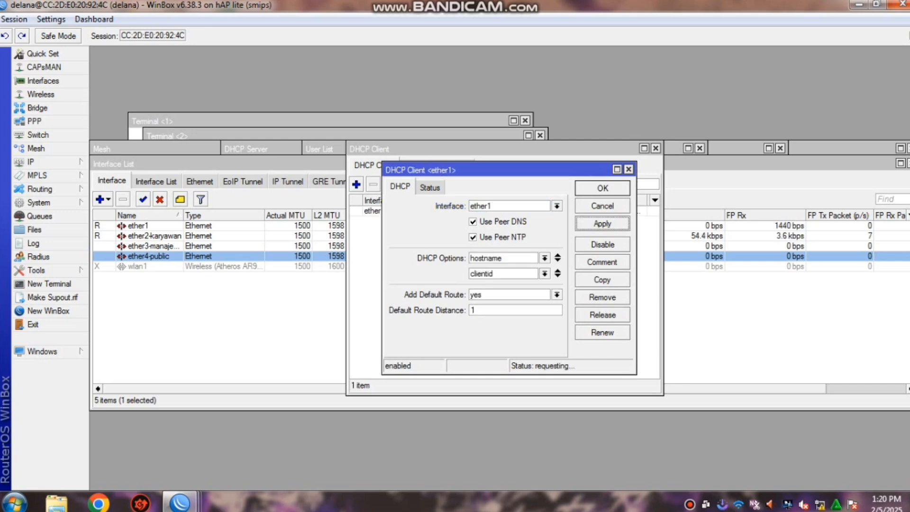
key("Return")
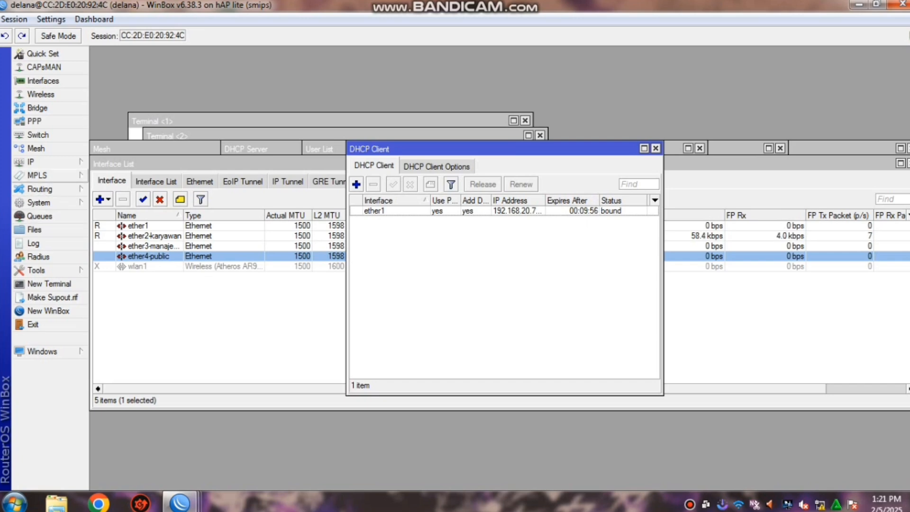
Add the IP address 192.168.10.1/24 to the ether2-karyawan interface.
left_click(30, 162)
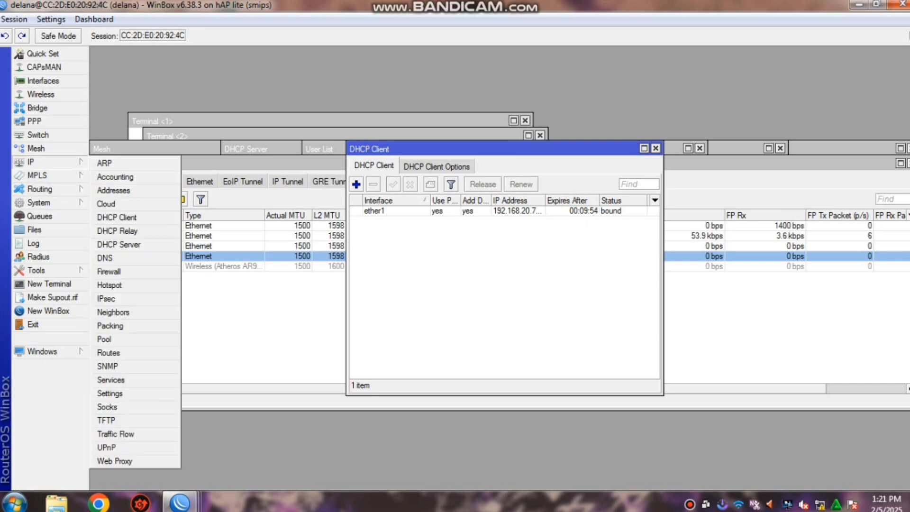
left_click(113, 191)
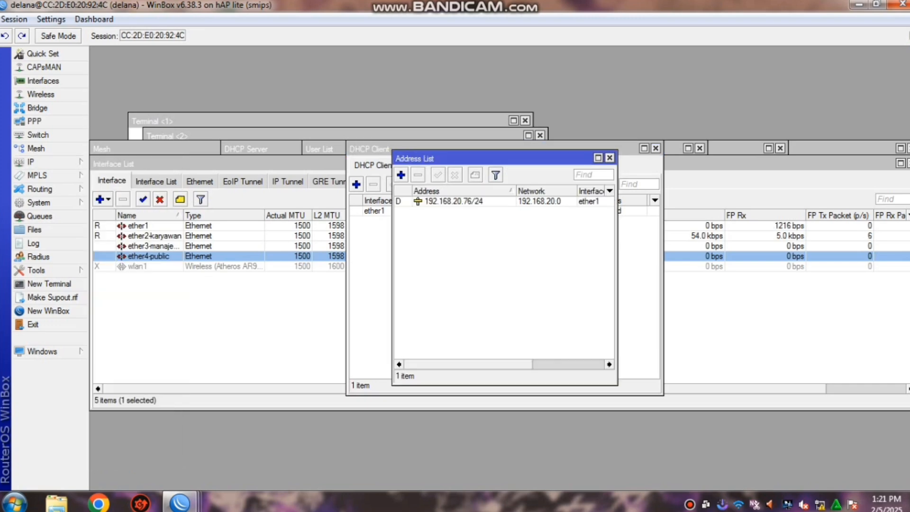
left_click(401, 175)
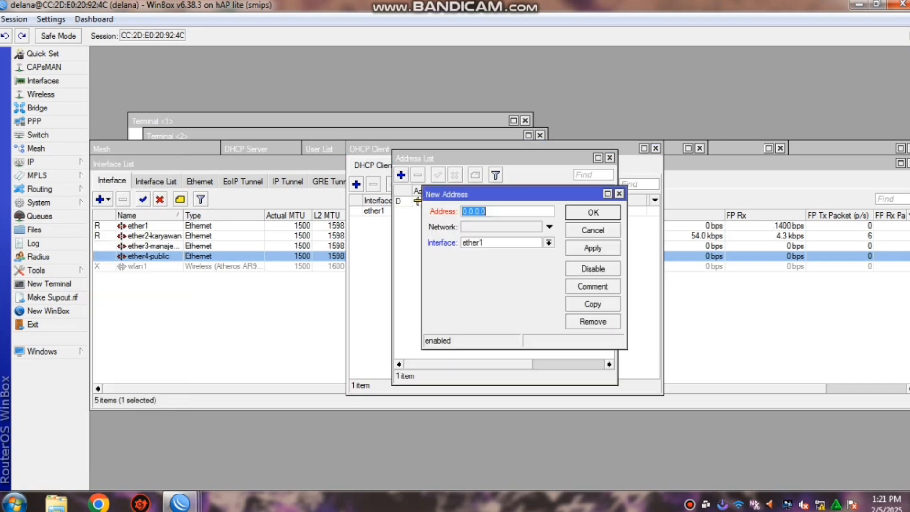
type("192.1")
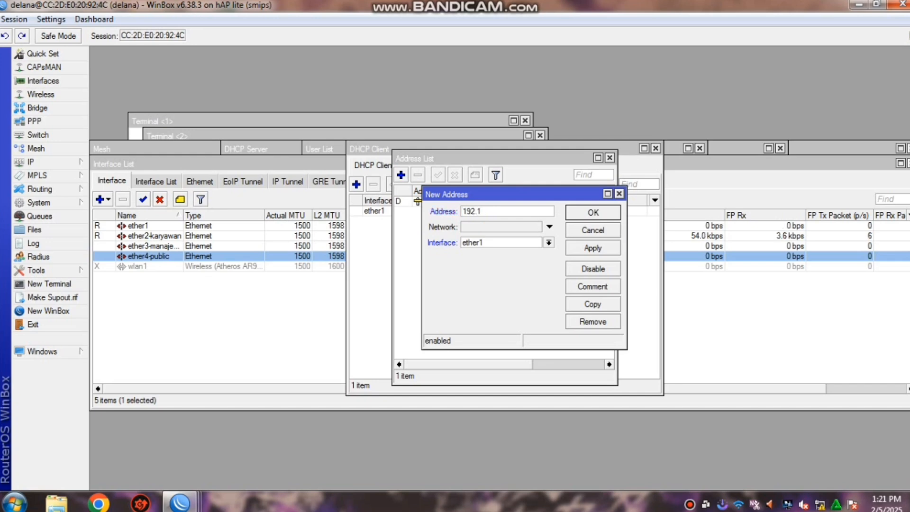
type("68.10.1/24")
left_click(549, 242)
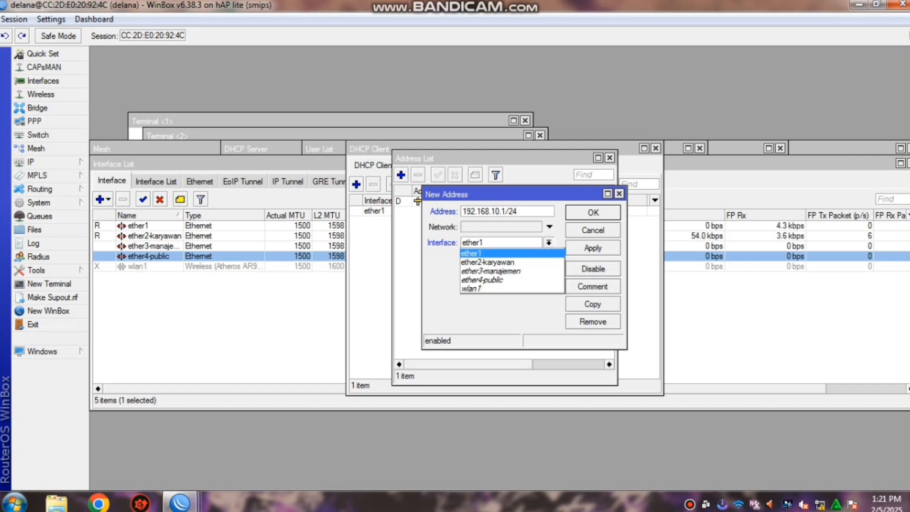
key("Down")
key("Return")
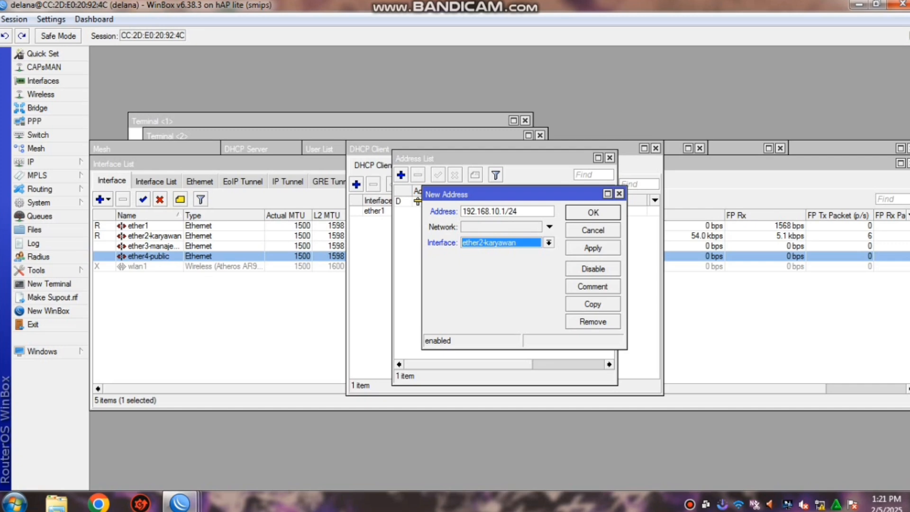
left_click(592, 247)
key("Escape")
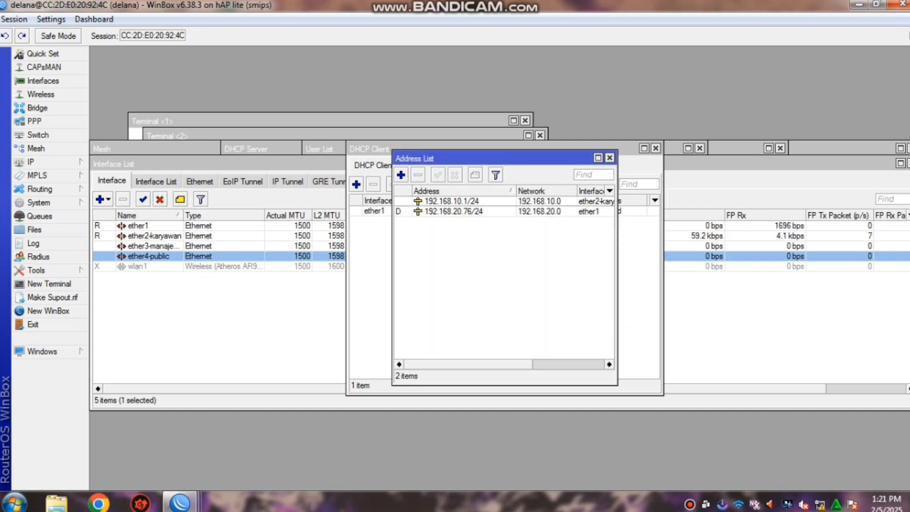
Add the IP address 192.168.40.1/24 to the ether3-manajemen interface.
left_click(400, 174)
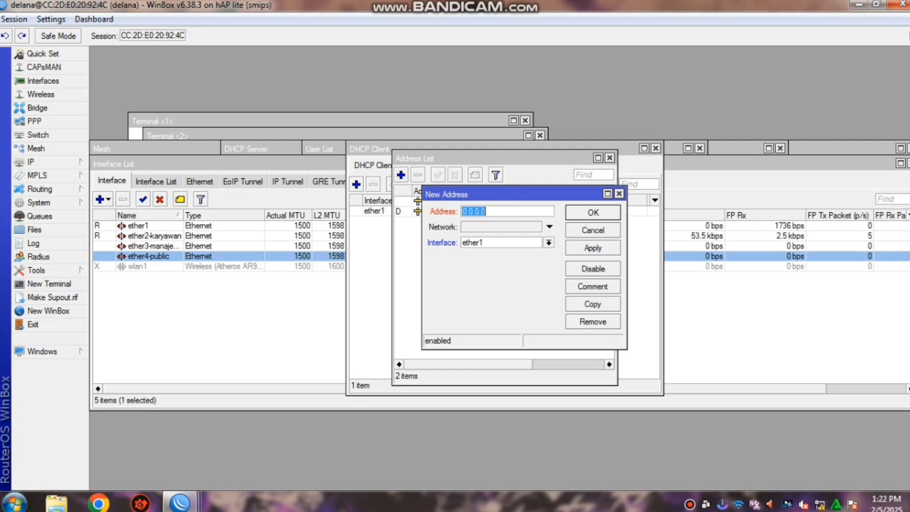
type("192")
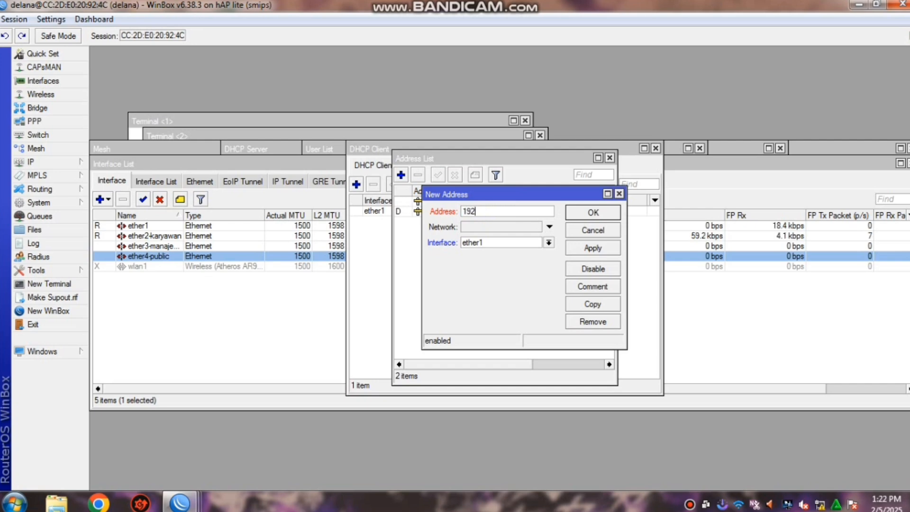
type(".168")
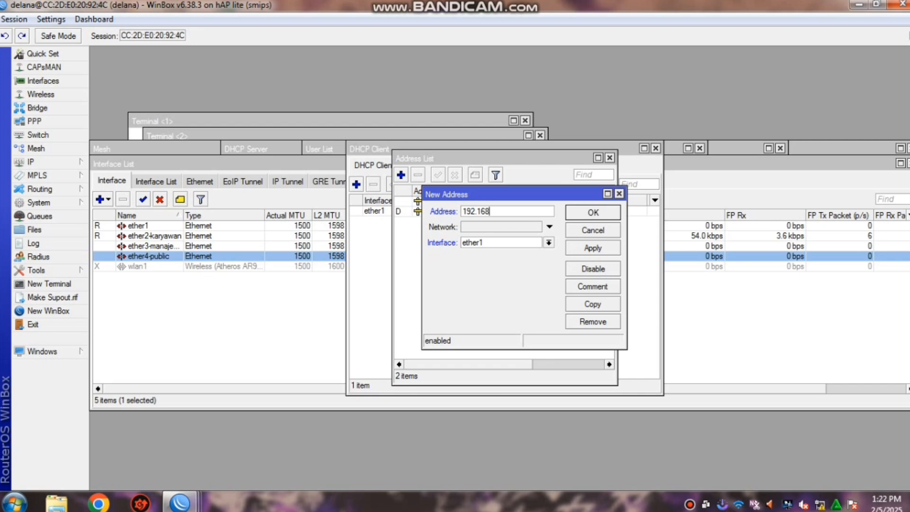
type(".40.1/24")
left_click(548, 243)
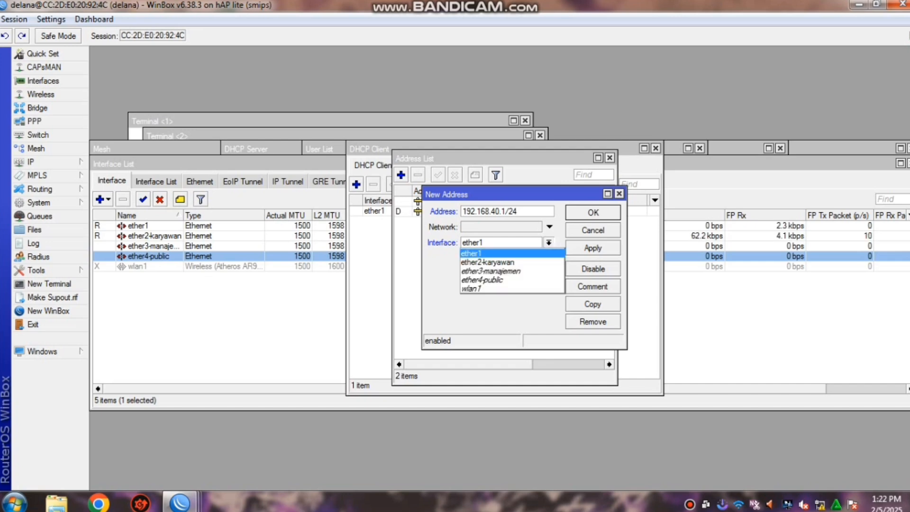
left_click(491, 271)
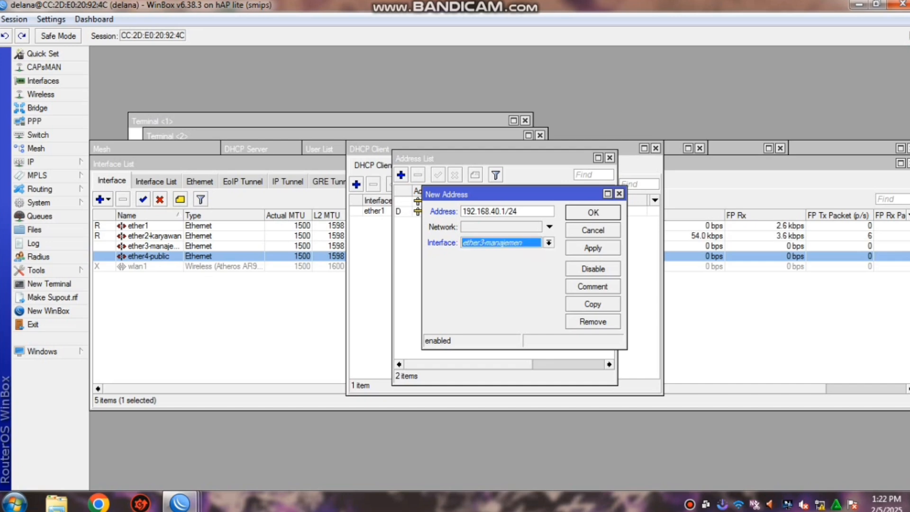
left_click(593, 247)
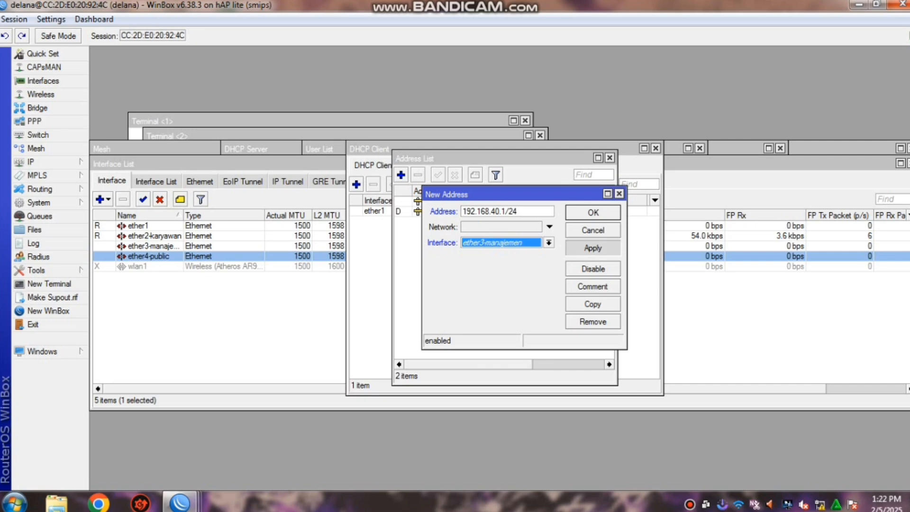
left_click(593, 212)
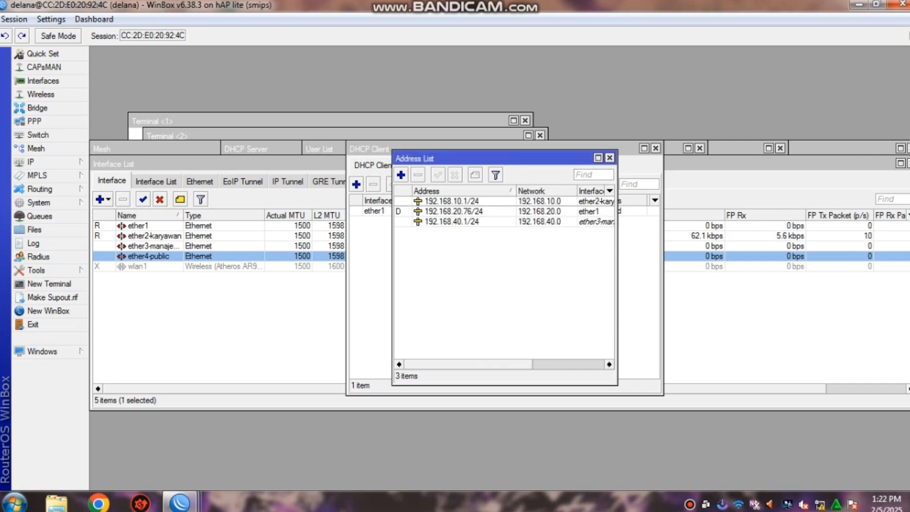
Add the IP address 192.168.15.1/24 to the ether4-public interface.
left_click(401, 175)
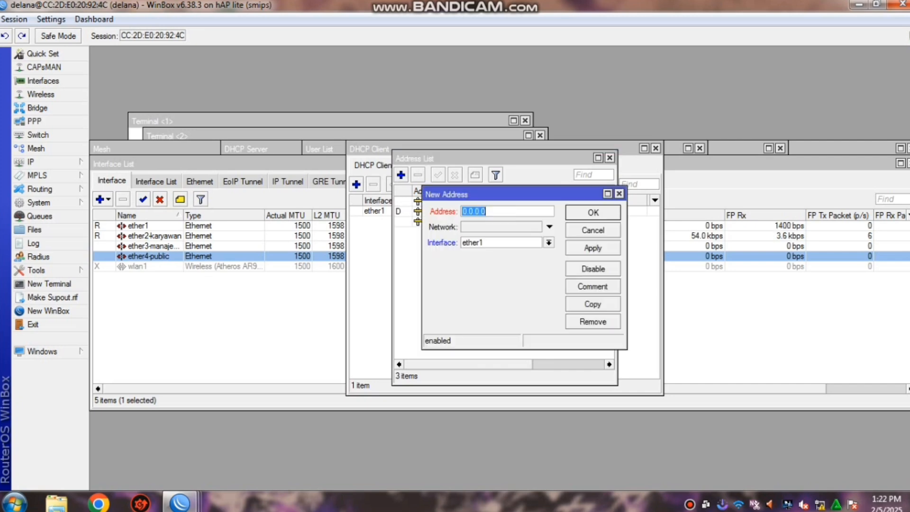
type("192.168")
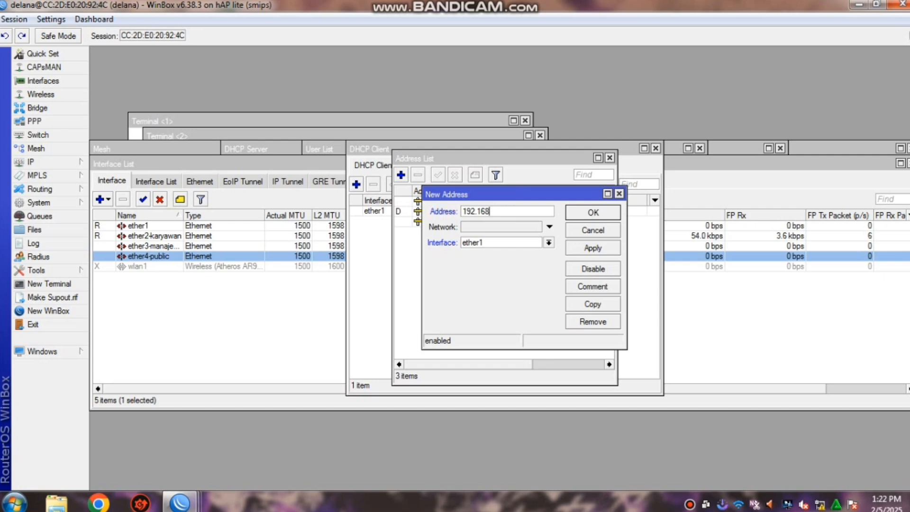
type(".15.1/24")
left_click(549, 242)
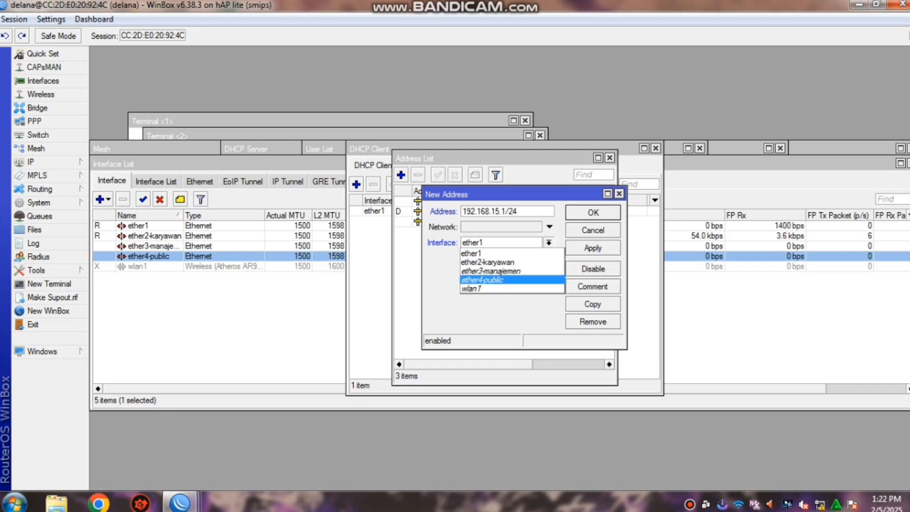
key("Return")
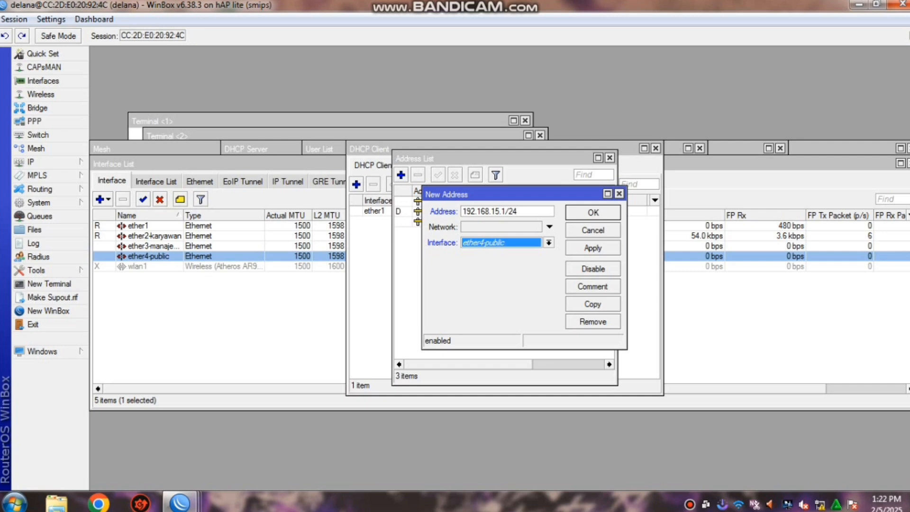
key("Return")
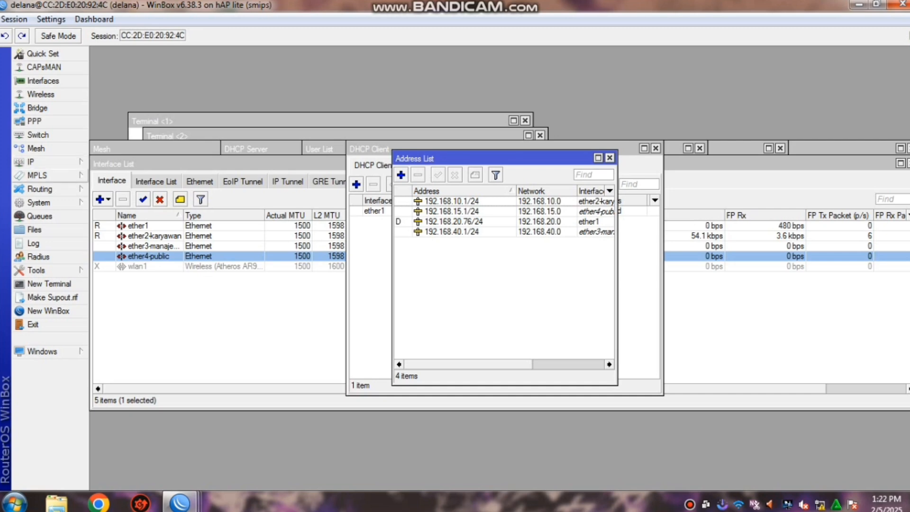
Allow remote requests in the router's DNS settings and save them.
left_click(30, 162)
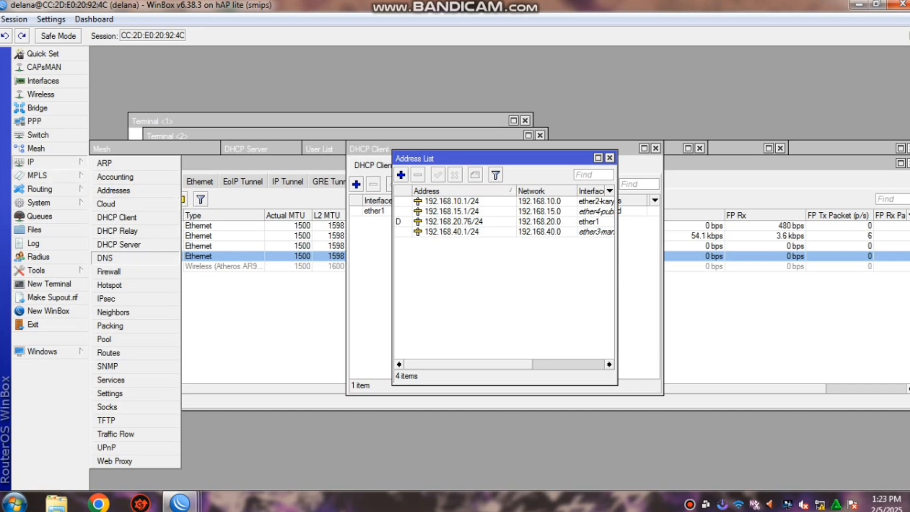
left_click(106, 257)
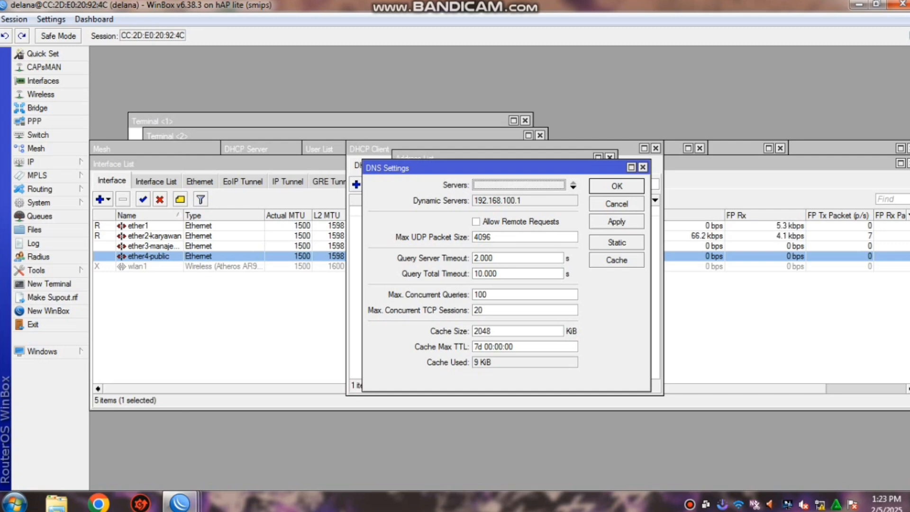
left_click(476, 221)
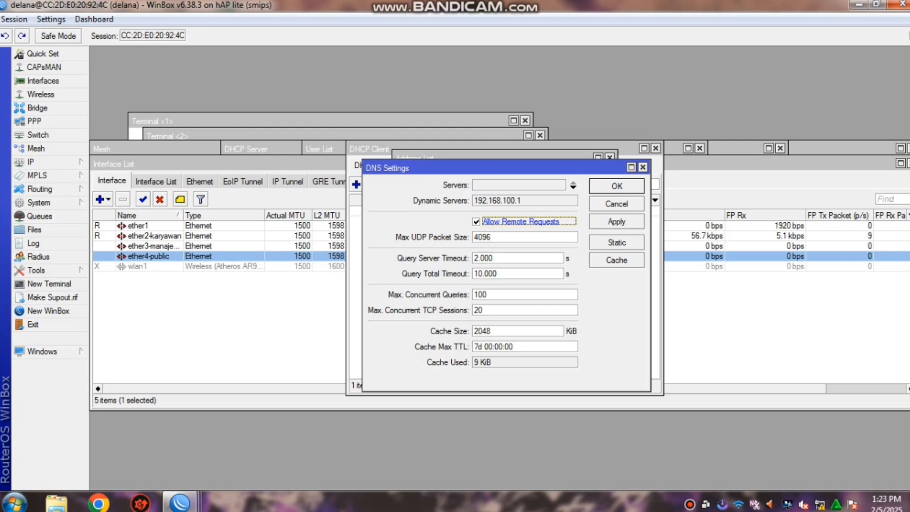
left_click(617, 222)
left_click(617, 186)
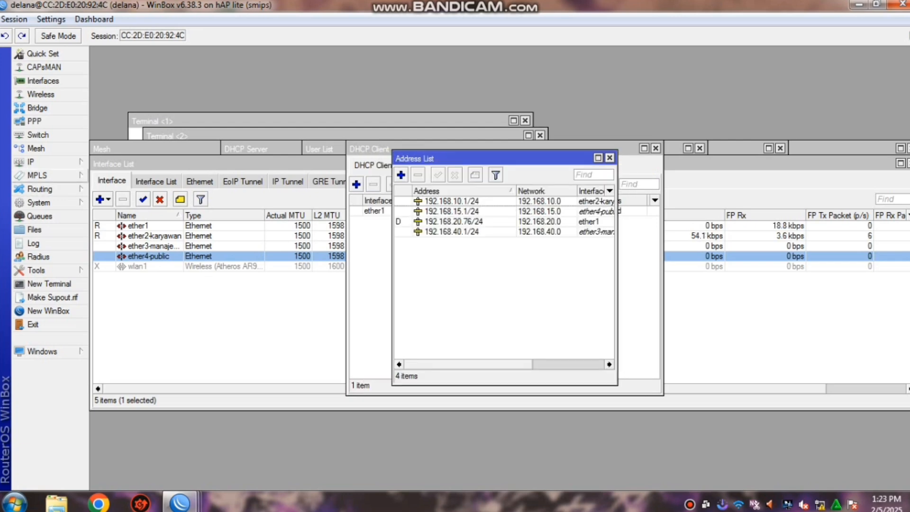
Start the DHCP server setup on ether2-karyawan, accepting the address space 192.168.10.0/24 and the suggested gateway.
left_click(33, 162)
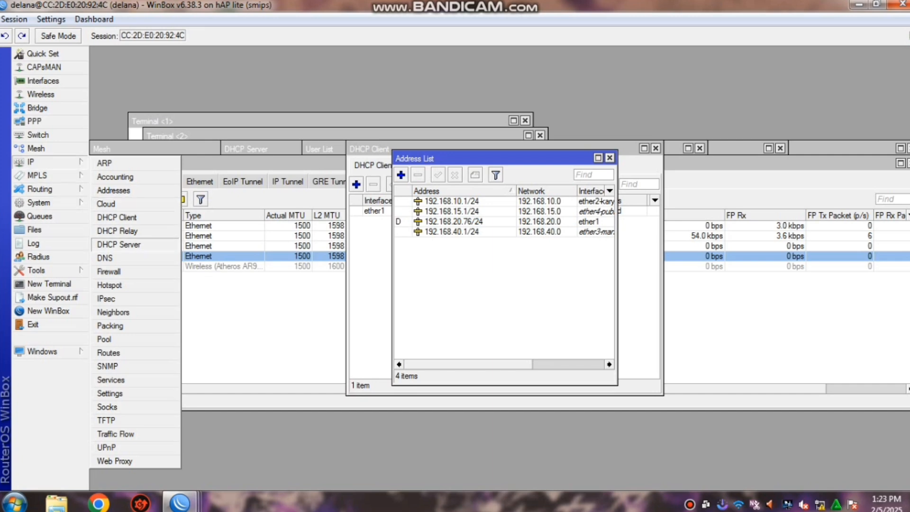
left_click(119, 244)
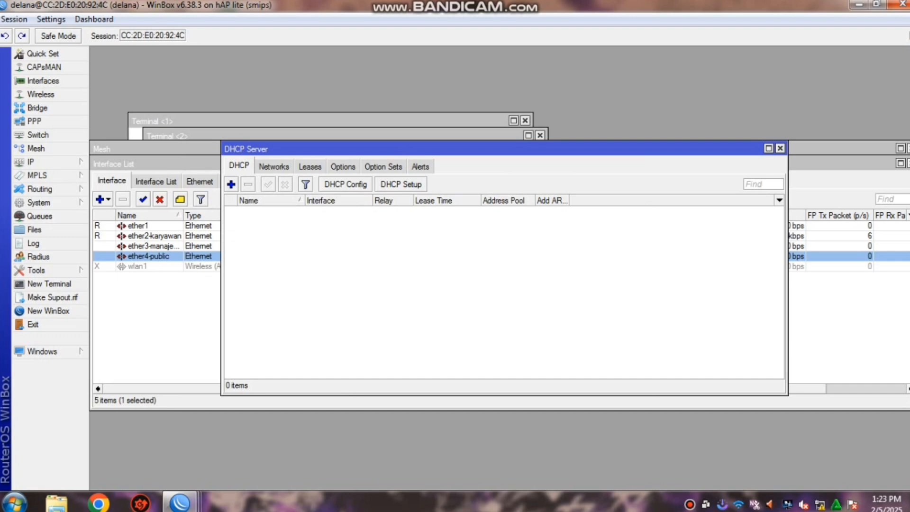
left_click(401, 184)
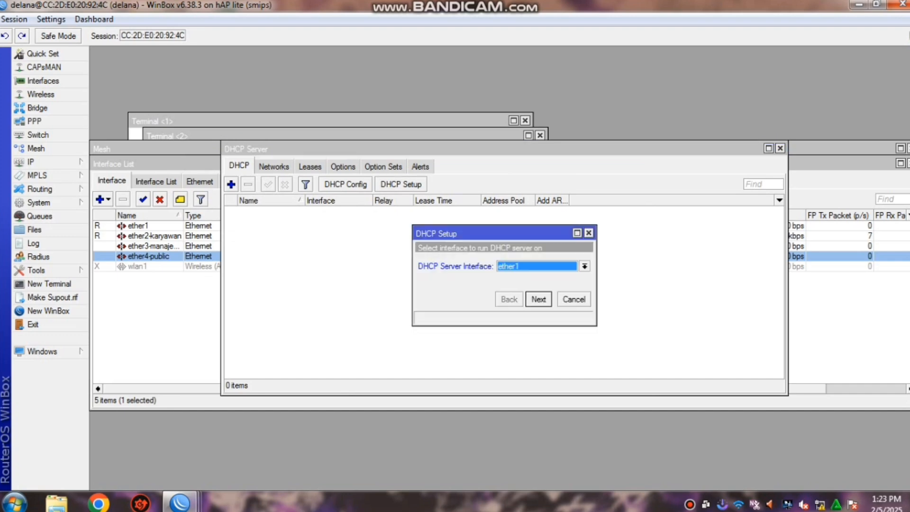
key("alt+Down")
key("Down")
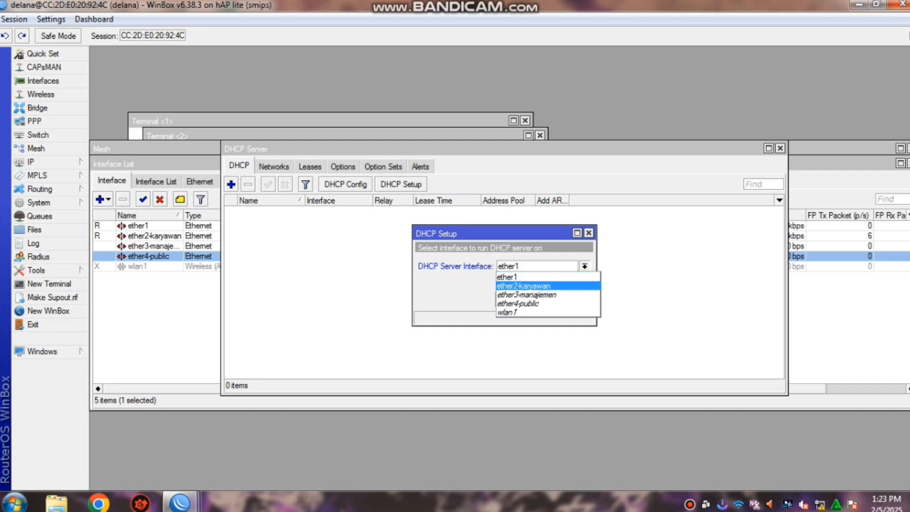
key("Return")
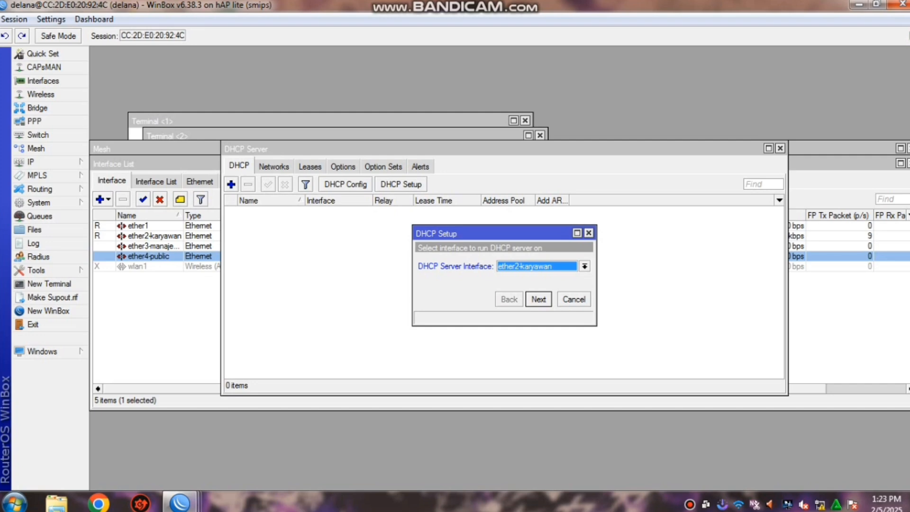
key("Return")
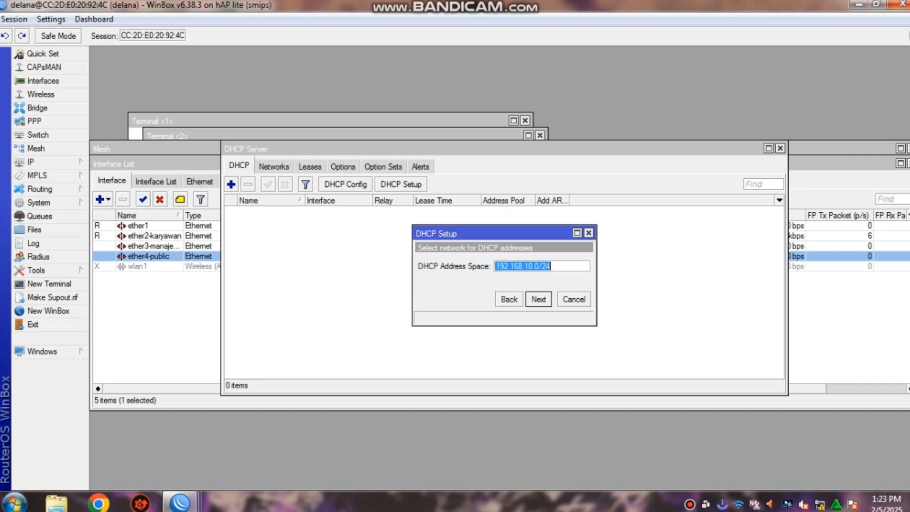
key("Return")
key("Return")
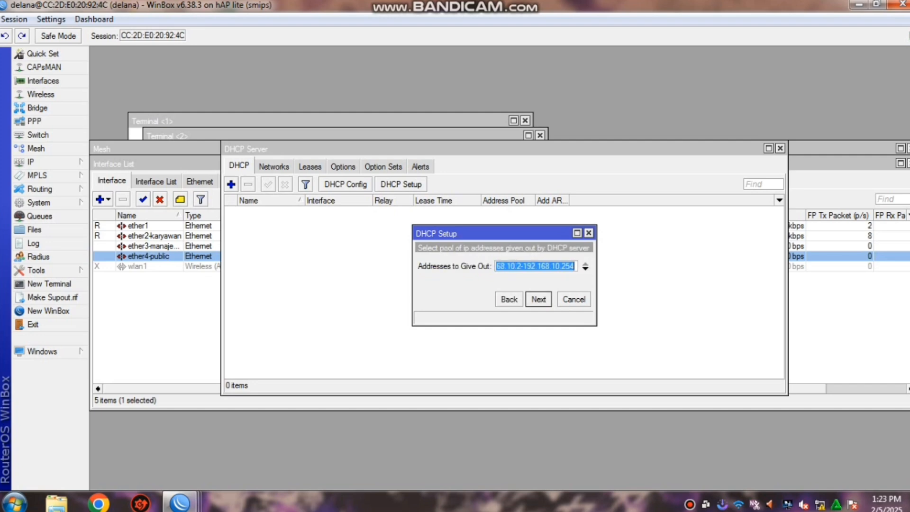
End the ether2-karyawan address pool at 192.168.10.11 and finish the DHCP setup with the suggested DNS server and lease time.
key("Right")
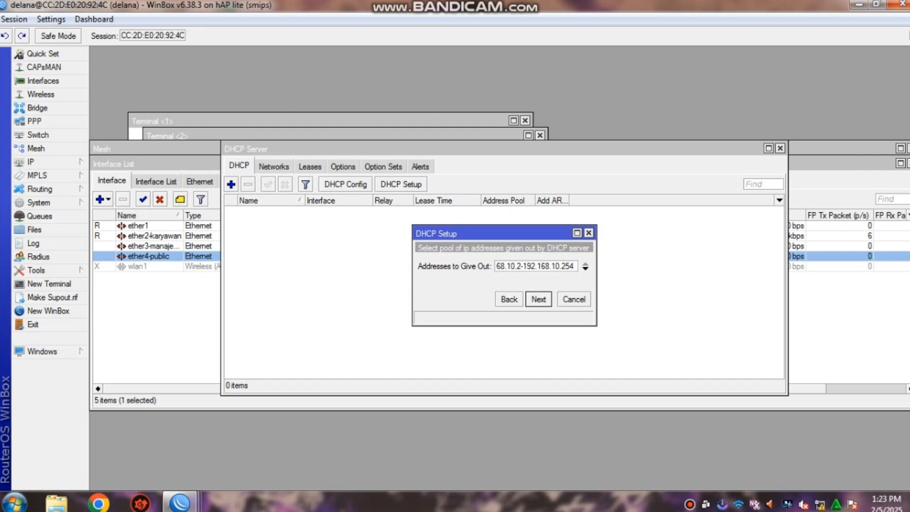
key("BackSpace")
key("BackSpace")
key("BackSpace")
type("11")
key("Return")
key("Return")
key("Return")
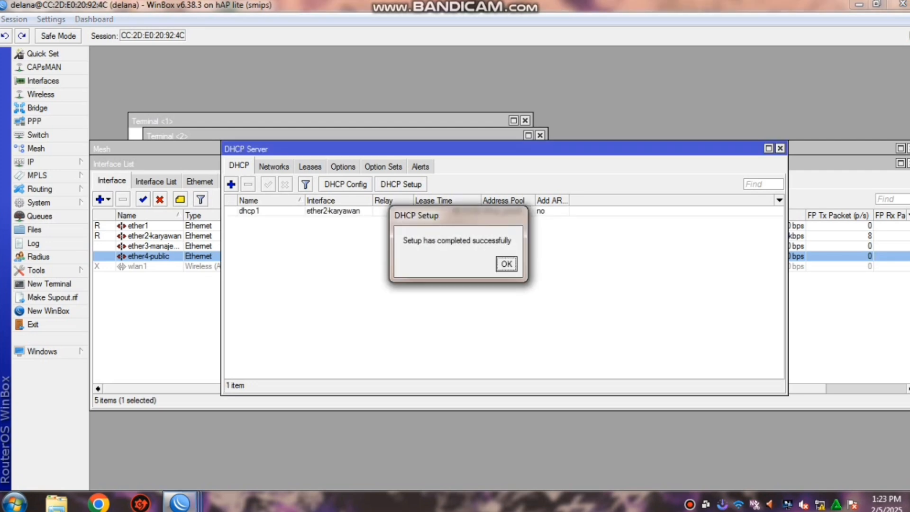
key("Return")
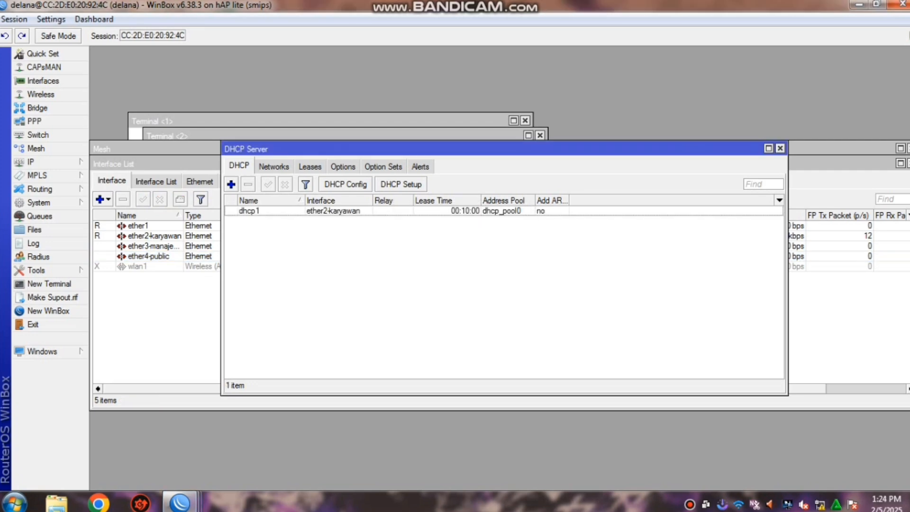
Start another DHCP server setup on ether3-manajemen, accepting the suggested address space and the gateway 192.168.40.1.
left_click(401, 184)
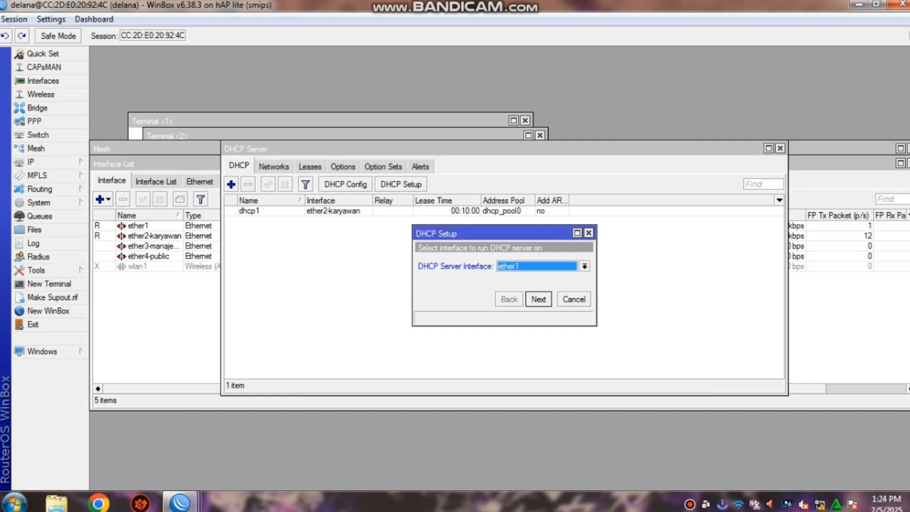
key("alt+Down")
key("Down")
key("Down")
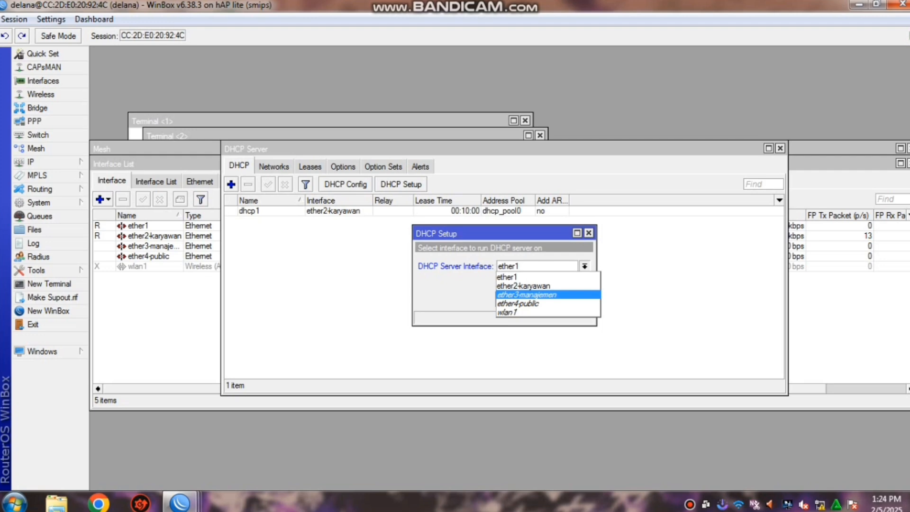
key("Return")
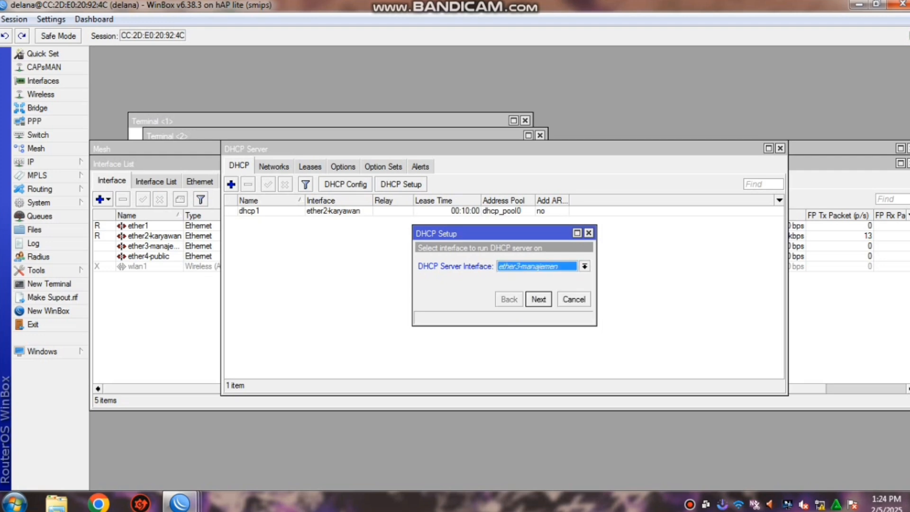
key("Return")
key("Return")
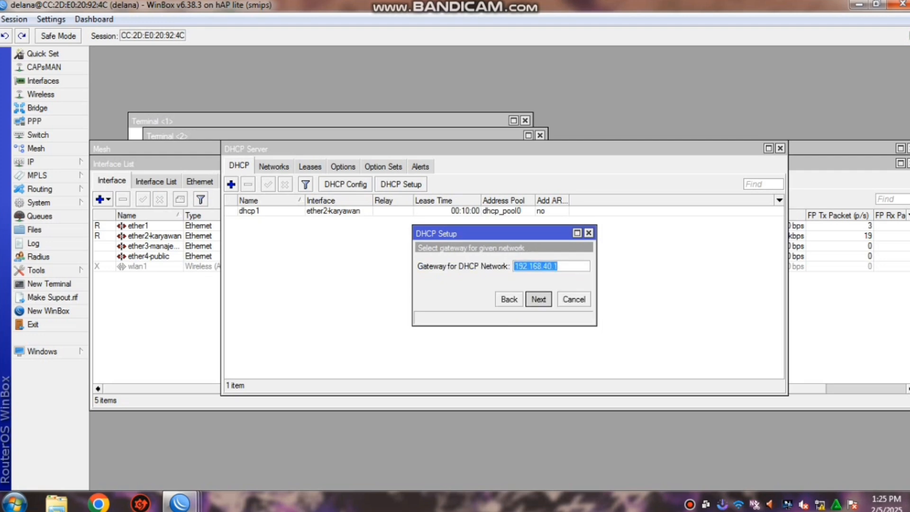
key("Return")
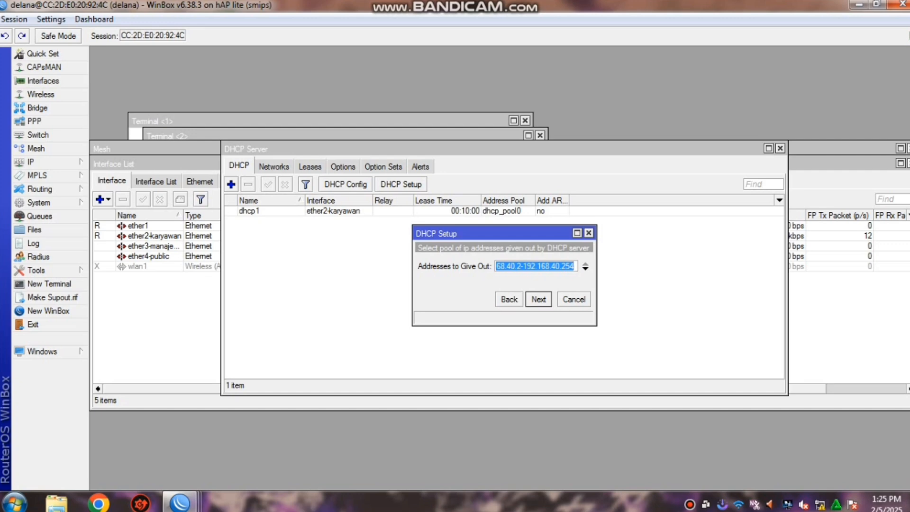
End the ether3-manajemen address pool at 192.168.40.11 and finish the setup with the suggested DNS server and a 00:10:00 lease time.
key("End")
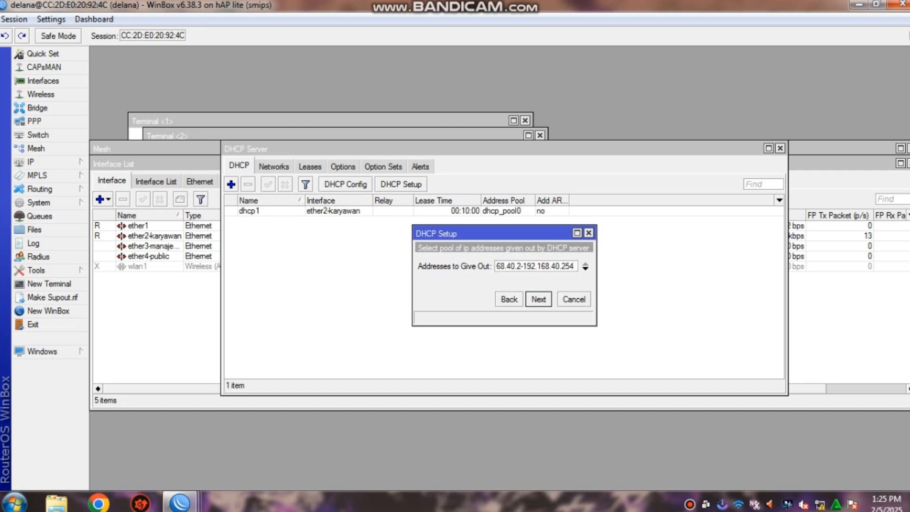
key("BackSpace")
key("BackSpace")
key("BackSpace")
type("11")
key("Return")
key("Return")
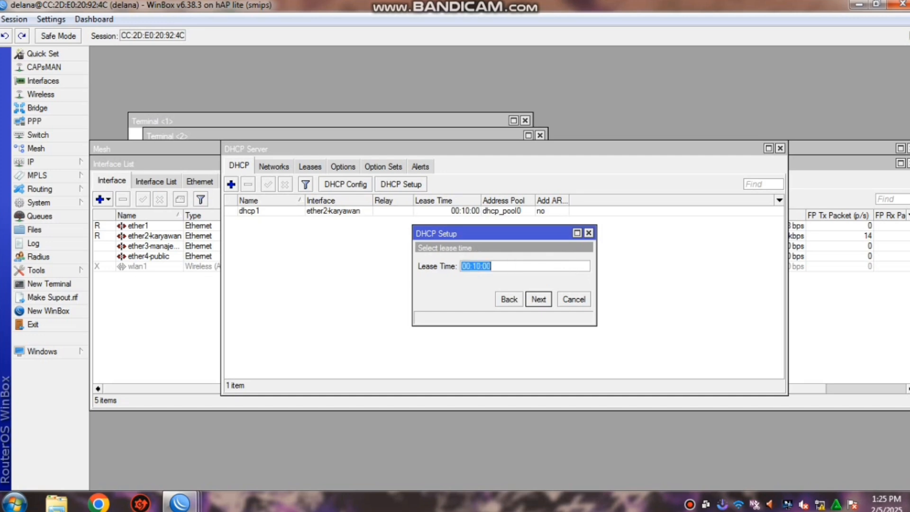
key("Return")
key("Return")
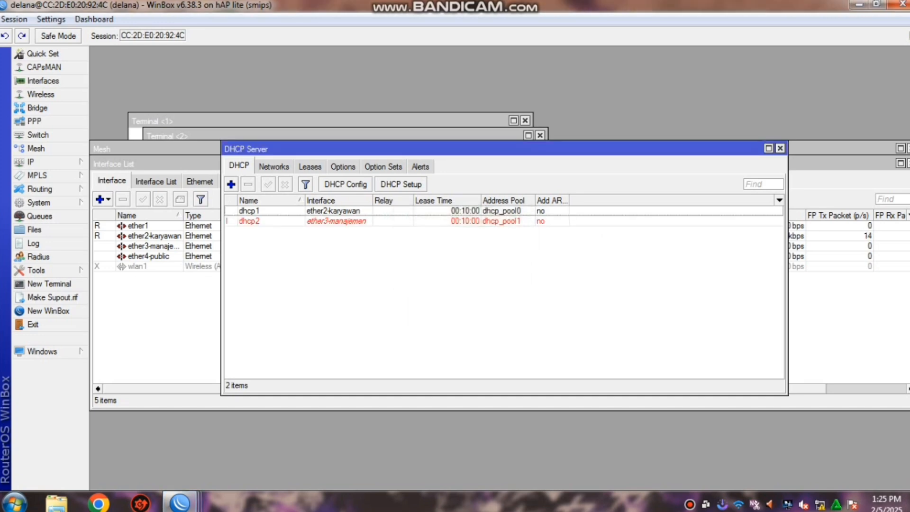
key("Return")
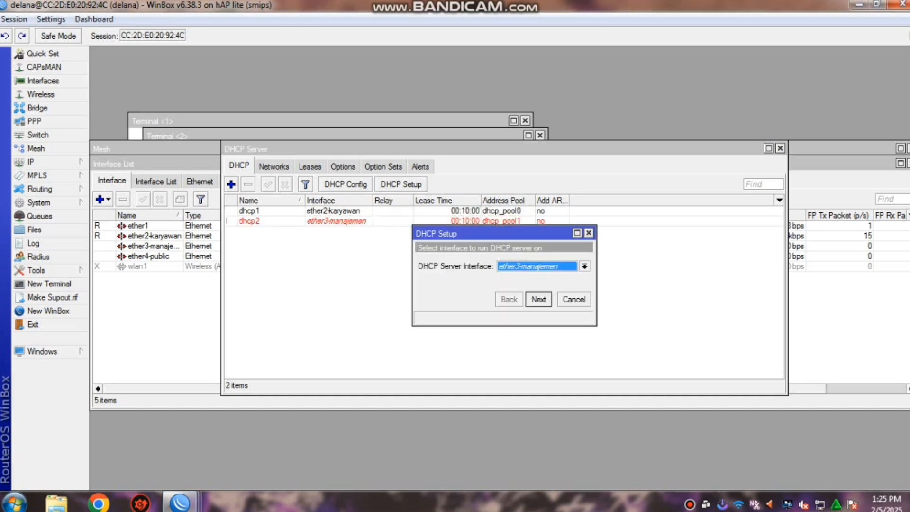
Choose ether4-public for a third DHCP server and accept its suggested address space and gateway.
key("alt+Down")
key("Down")
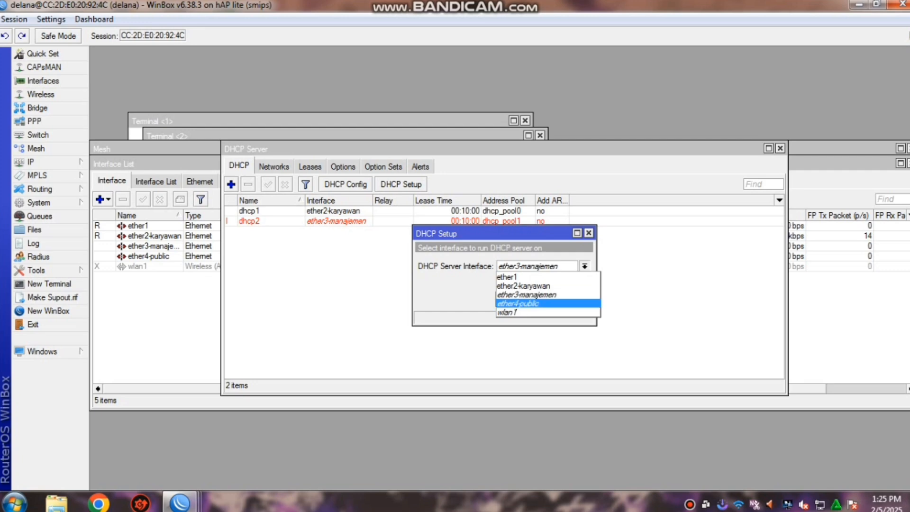
key("Return")
key("Return")
key("Return")
key("Return")
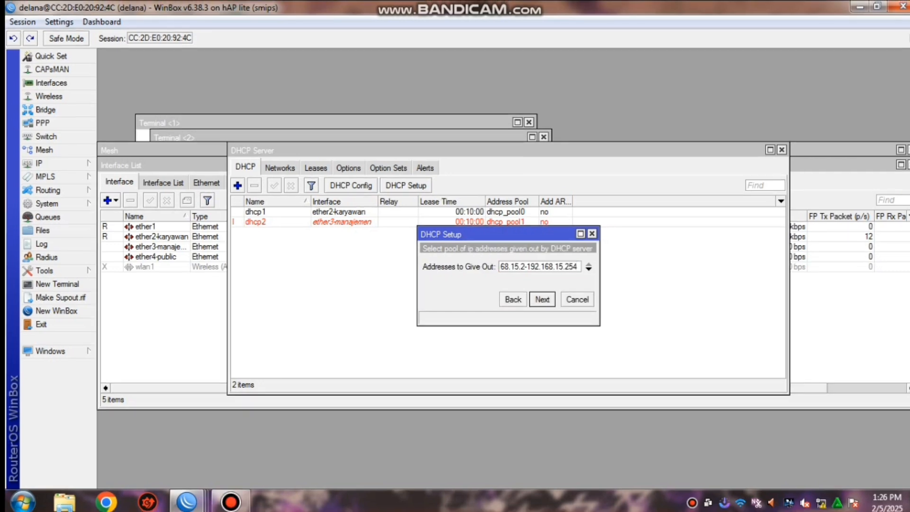
End the ether4-public address pool at 192.168.15.21 and finish the DHCP setup with the suggested DNS server and lease time.
key("BackSpace")
key("BackSpace")
key("BackSpace")
type("21")
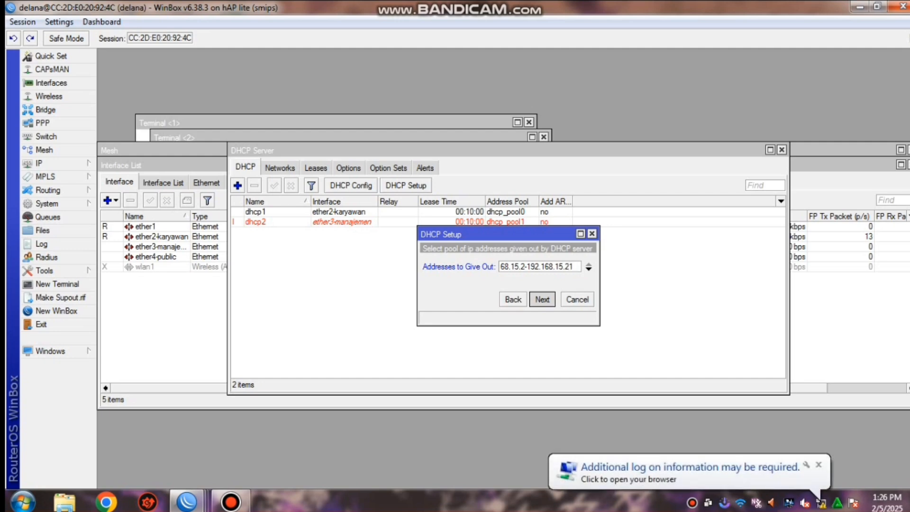
key("Return")
key("Return")
key("Return")
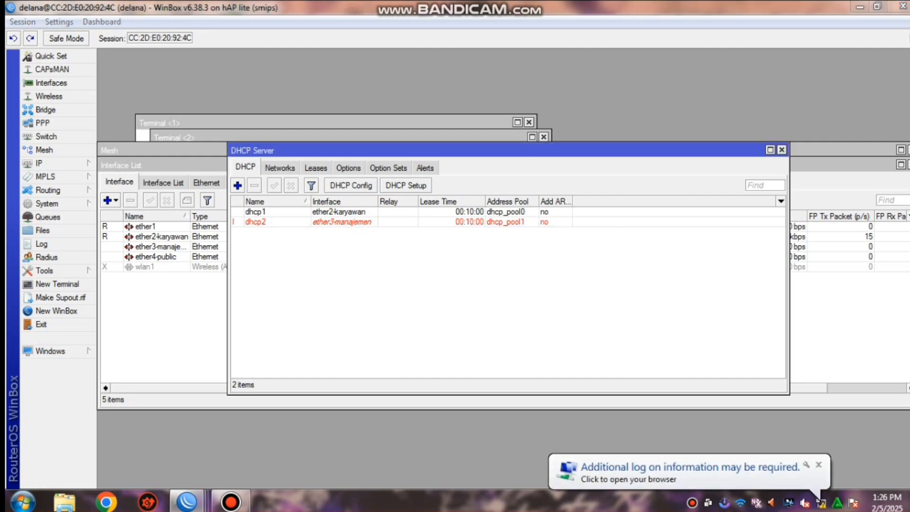
key("Return")
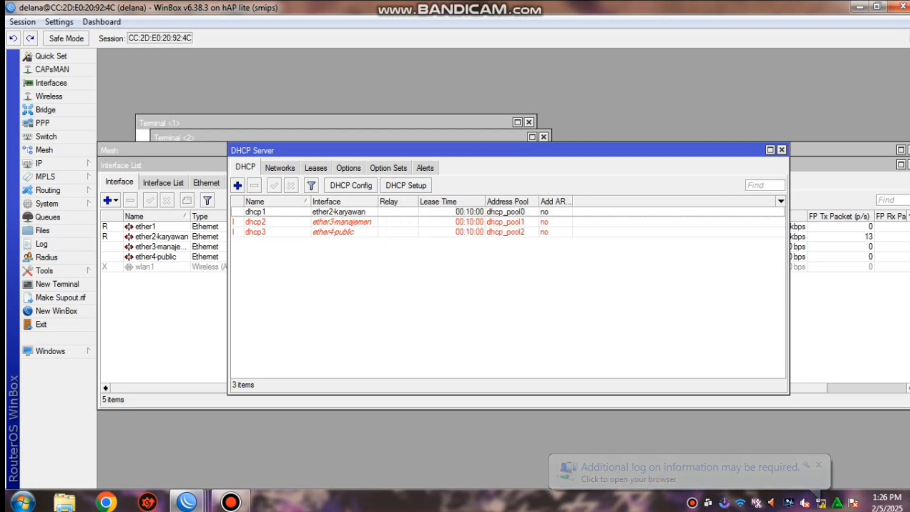
Create a new firewall NAT rule in the srcnat chain with ether1 as the outgoing interface.
left_click(38, 163)
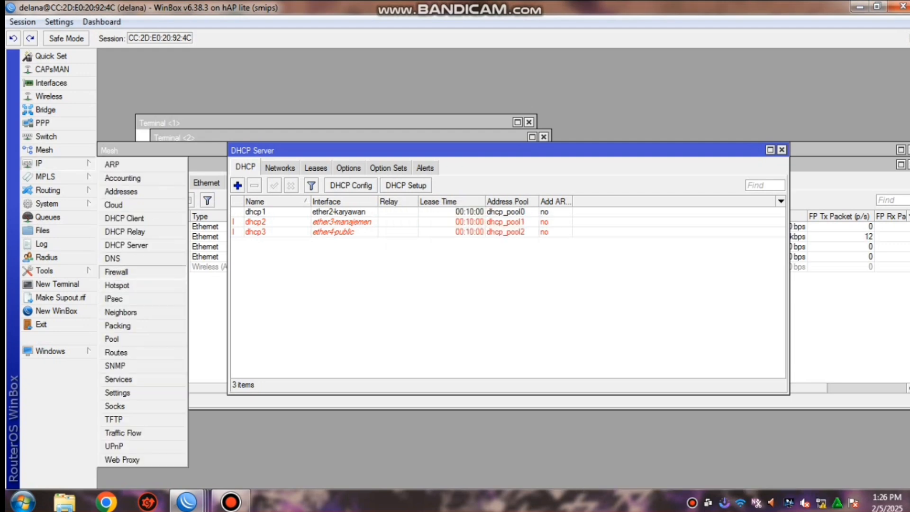
left_click(116, 271)
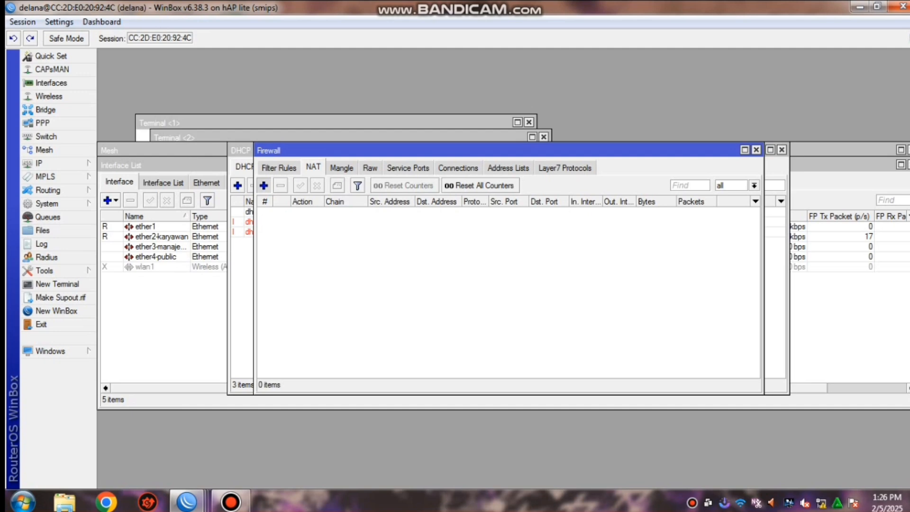
left_click(264, 185)
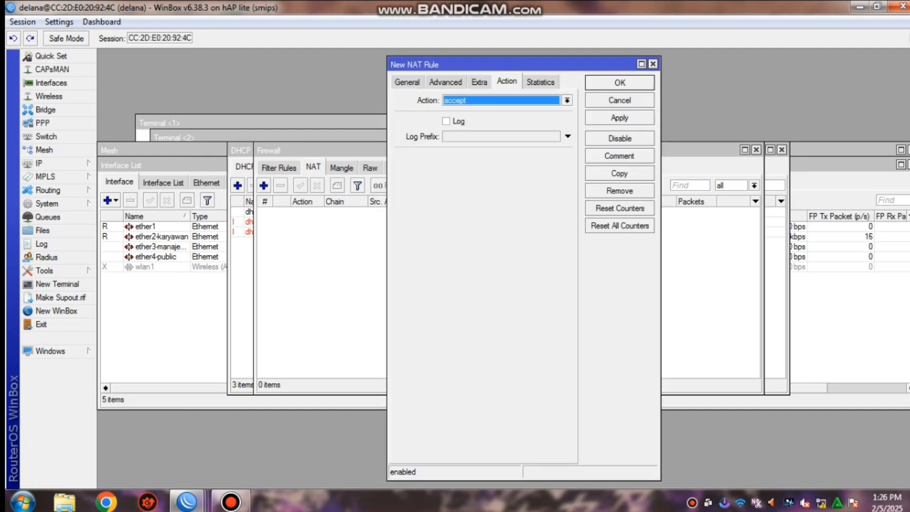
left_click(407, 81)
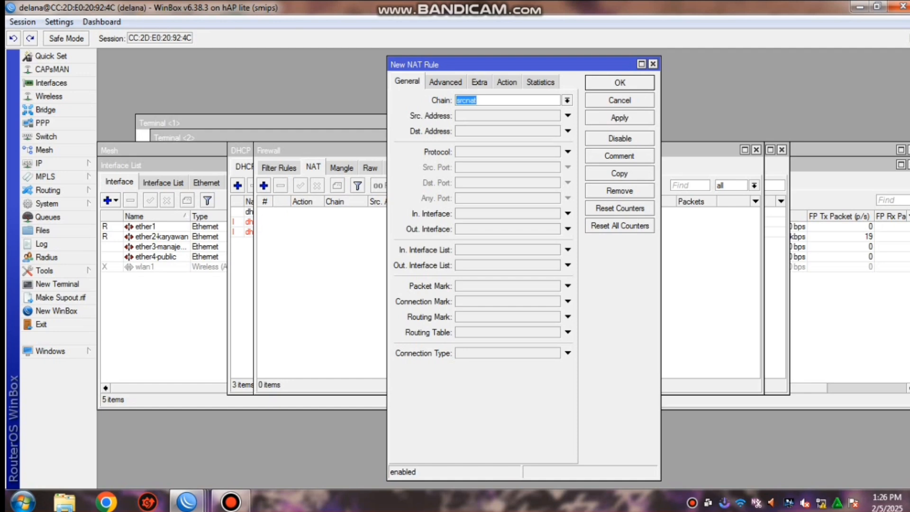
left_click(568, 228)
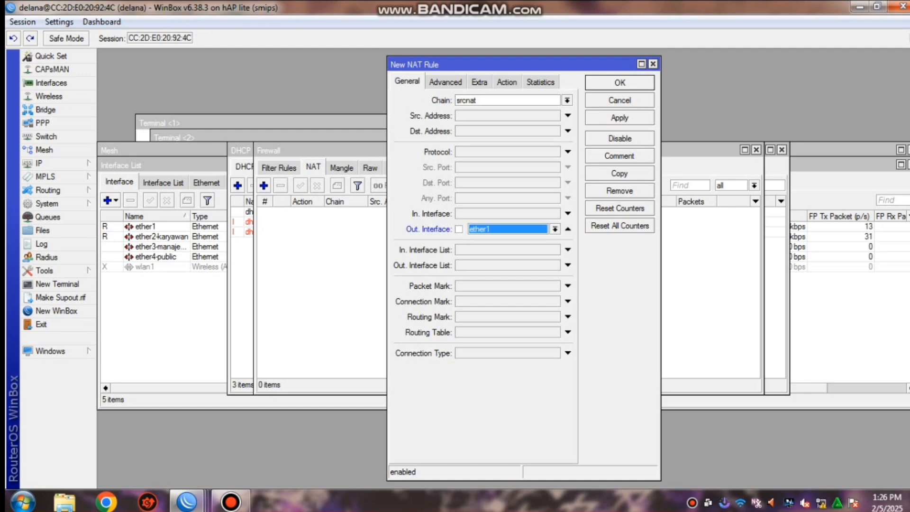
Set the new NAT rule's action to masquerade and save the rule.
left_click(507, 81)
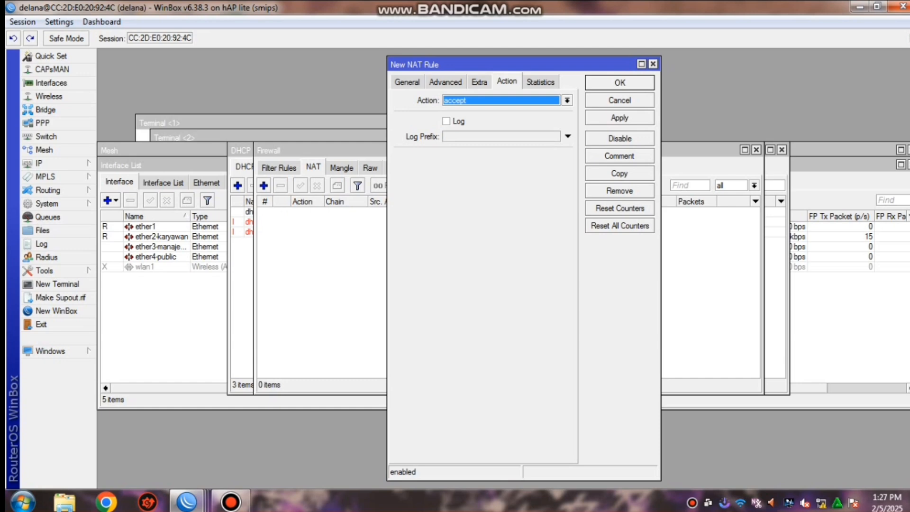
left_click(567, 100)
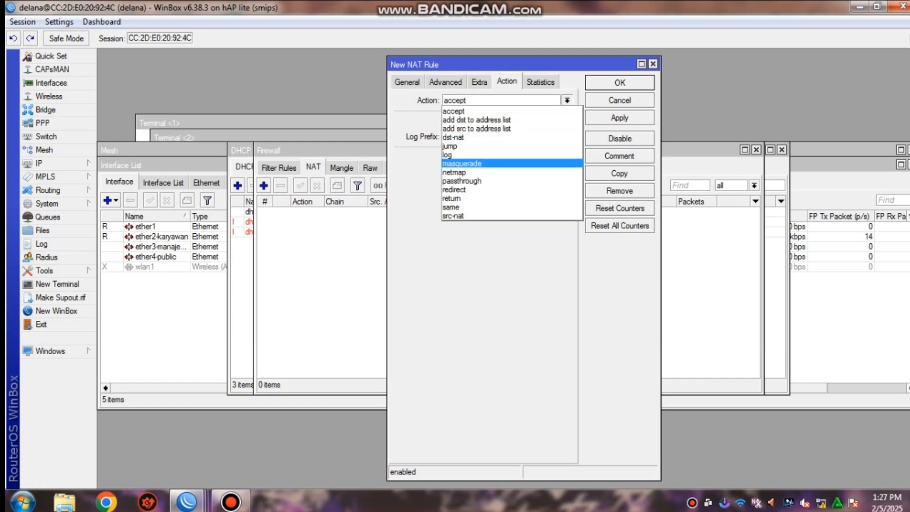
left_click(474, 164)
left_click(619, 118)
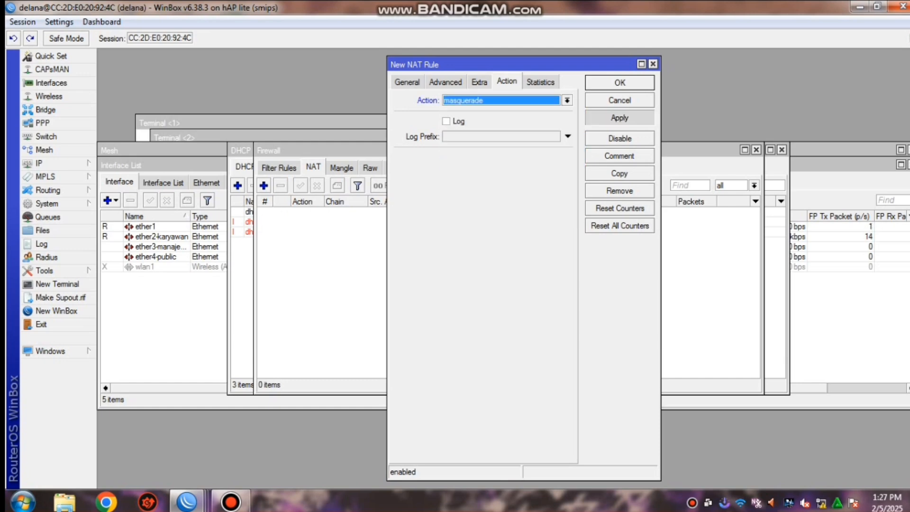
left_click(620, 83)
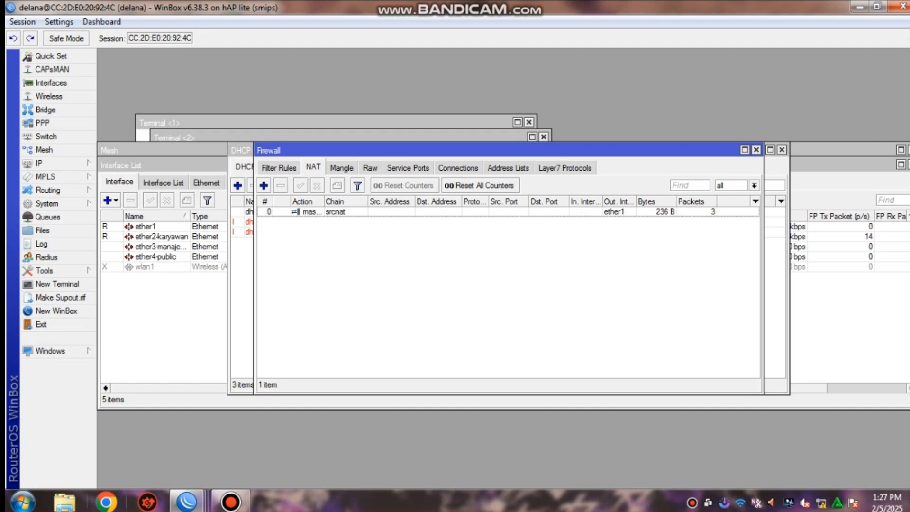
Switch to the Windows Control Panel and open the network adapter list through the Network and Sharing Center.
left_click(186, 502)
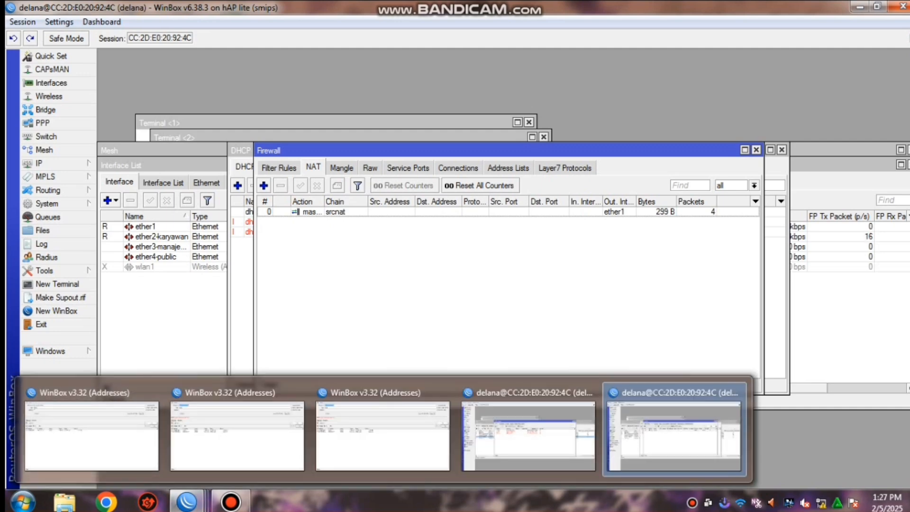
left_click(674, 436)
key("super")
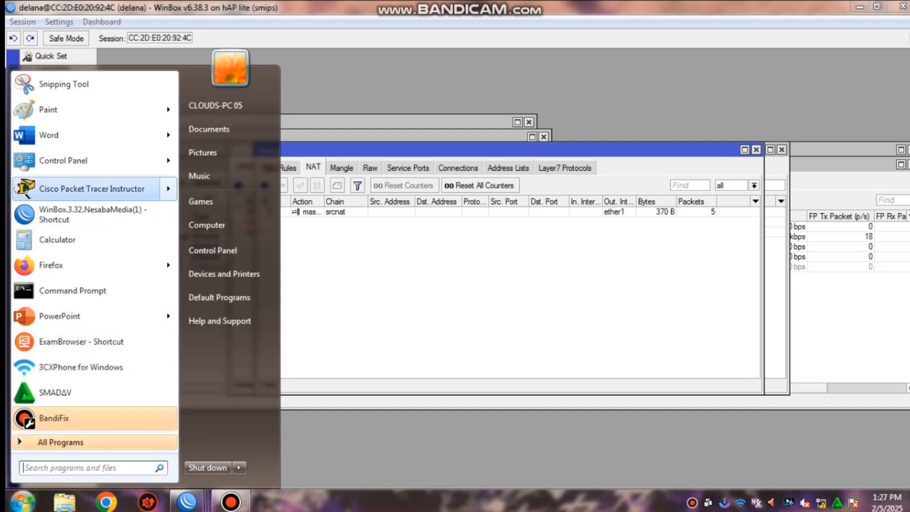
mouse_move(169, 160)
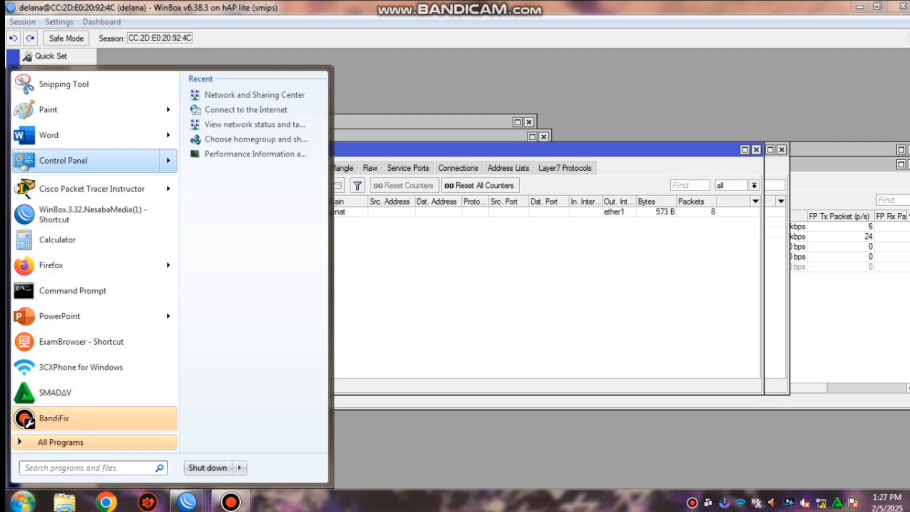
left_click(63, 160)
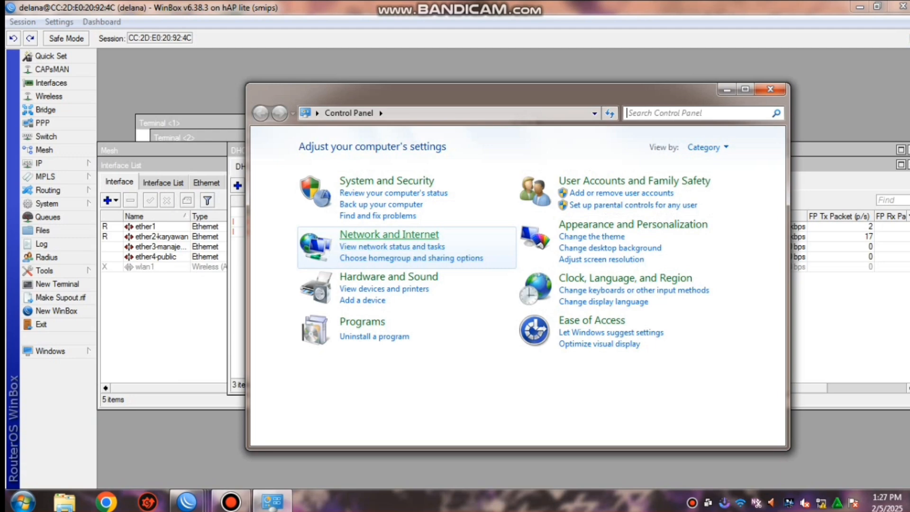
left_click(339, 237)
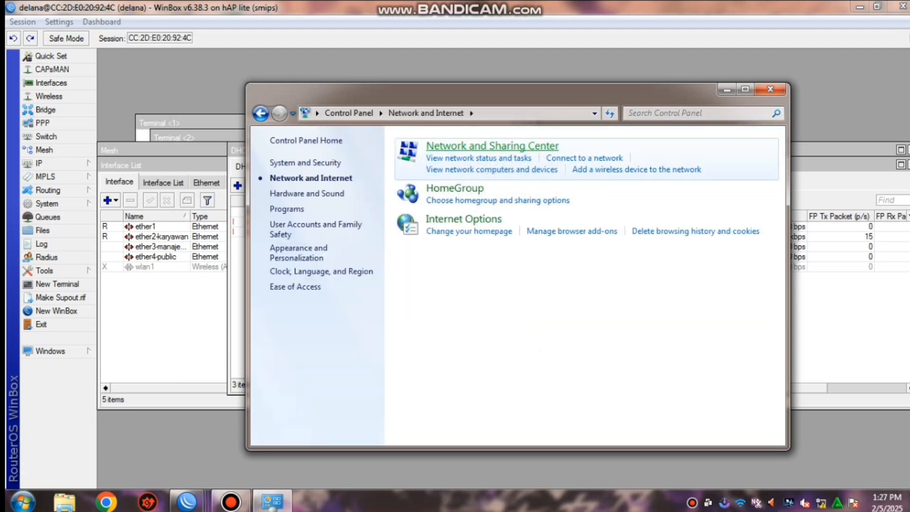
left_click(492, 146)
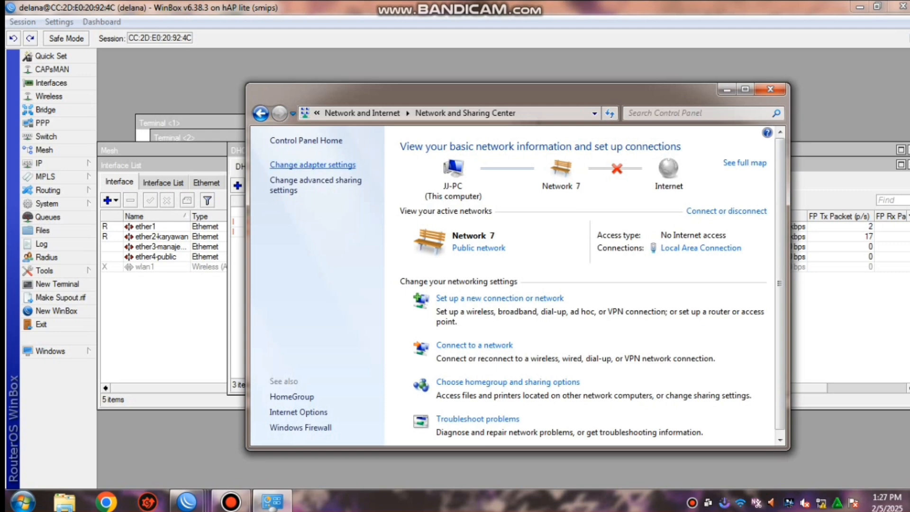
left_click(313, 165)
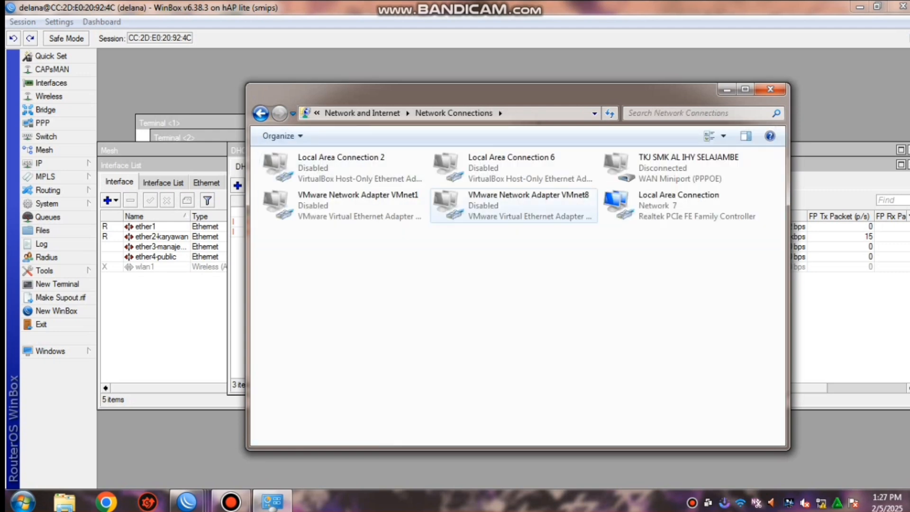
Examine the IPv4 address in the Local Area Connection's network details, and close the connection windows.
left_click(678, 216)
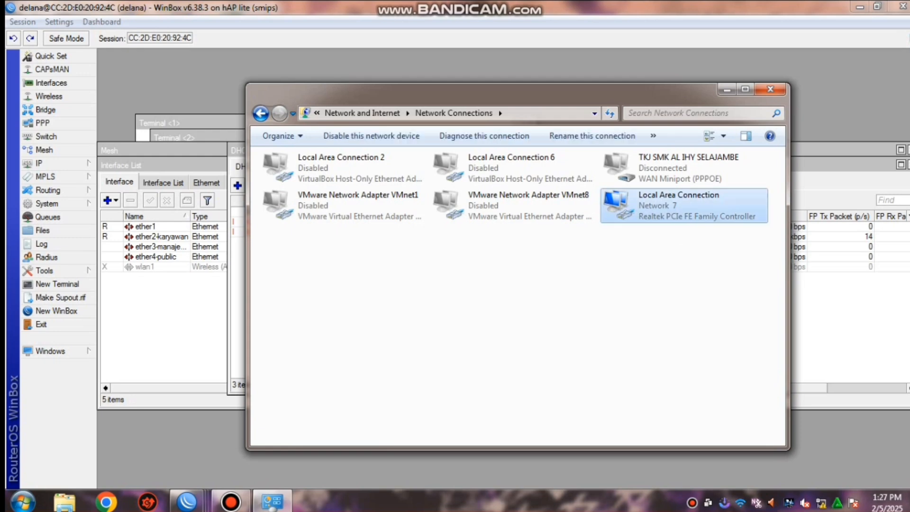
right_click(681, 216)
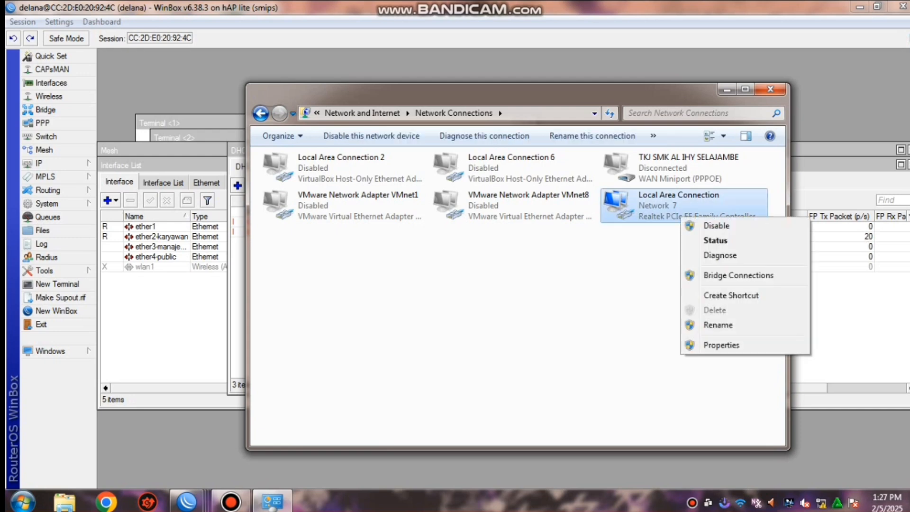
left_click(716, 240)
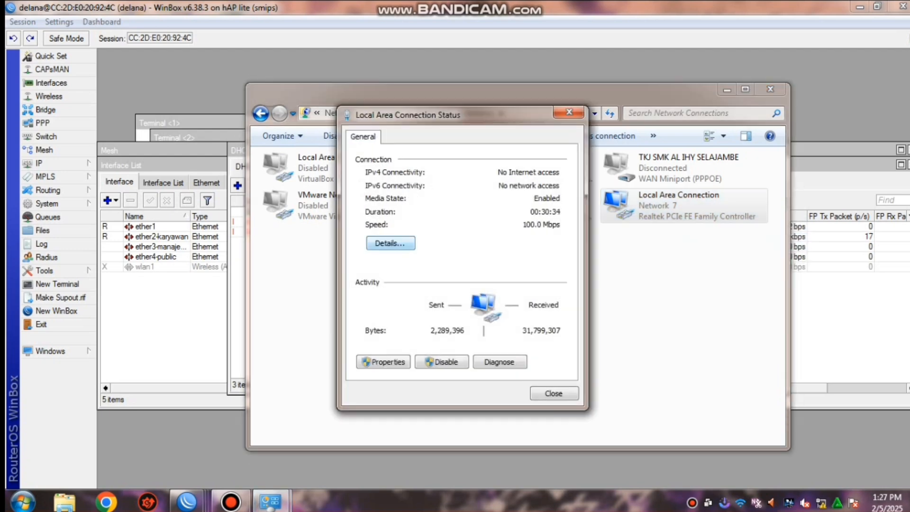
left_click(390, 243)
left_click(381, 233)
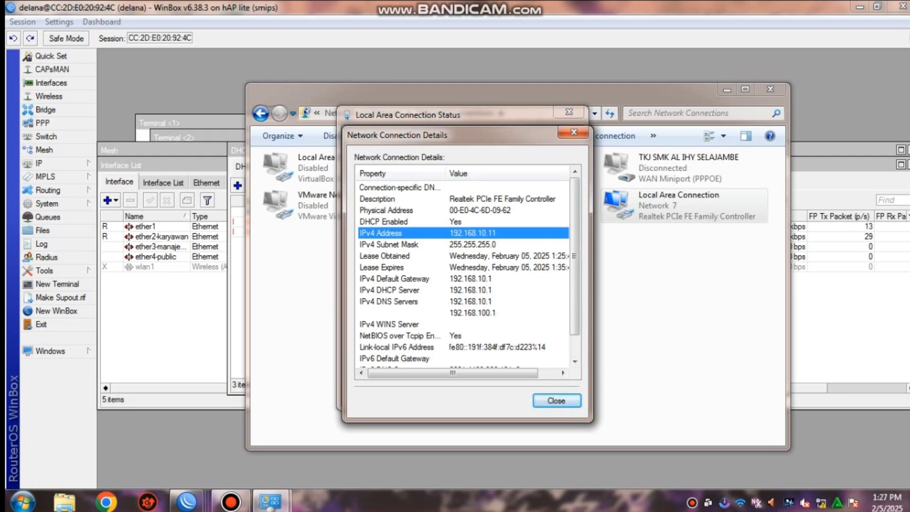
left_click(574, 131)
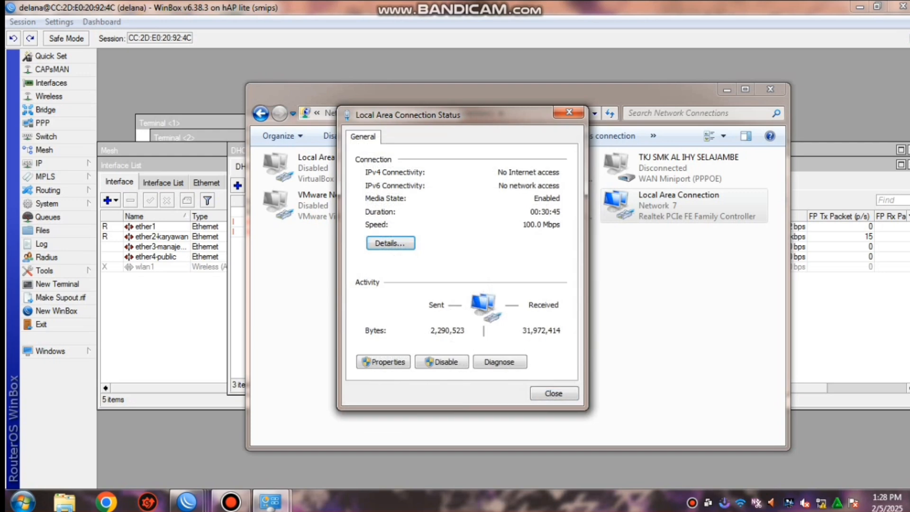
left_click(570, 111)
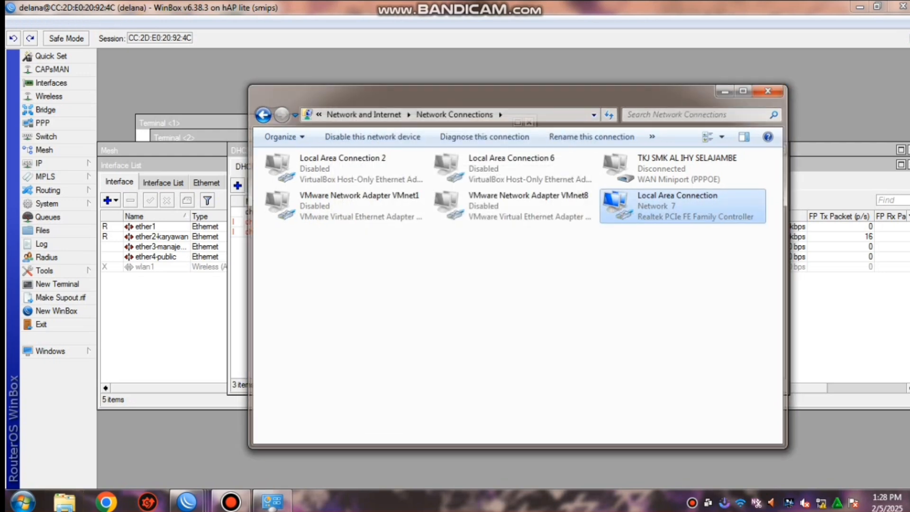
key("alt+F4")
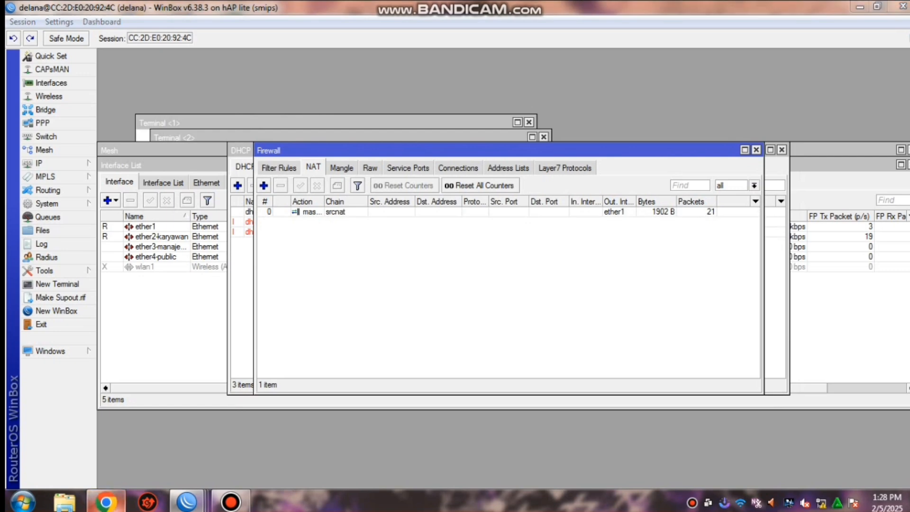
Switch to Chrome and open the smkal-ihya.net hotspot login page.
left_click(106, 501)
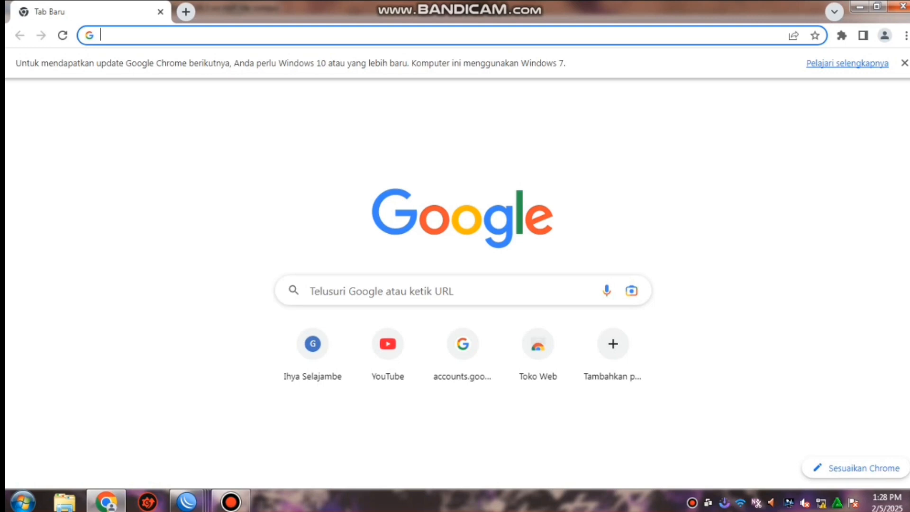
type("s")
key("Return")
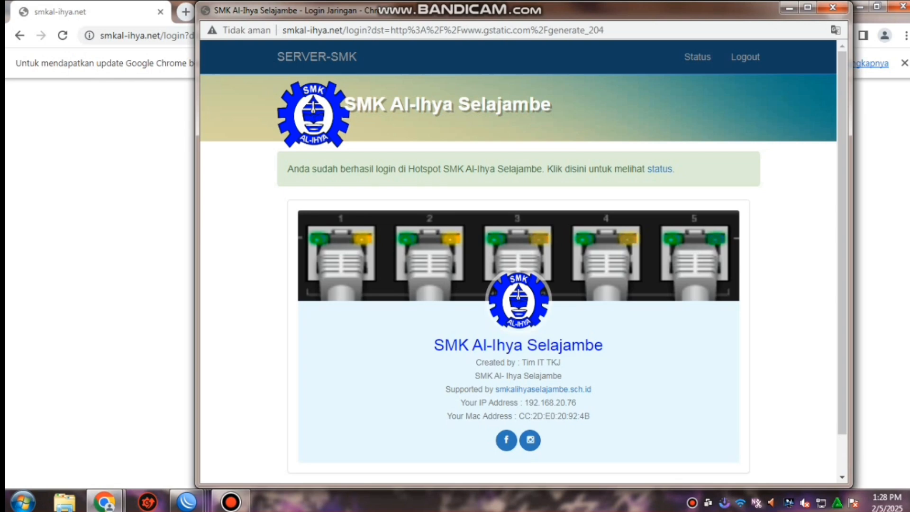
Test internet access by searching Google for "yt" in a new tab and opening YouTube.
key("ctrl+t")
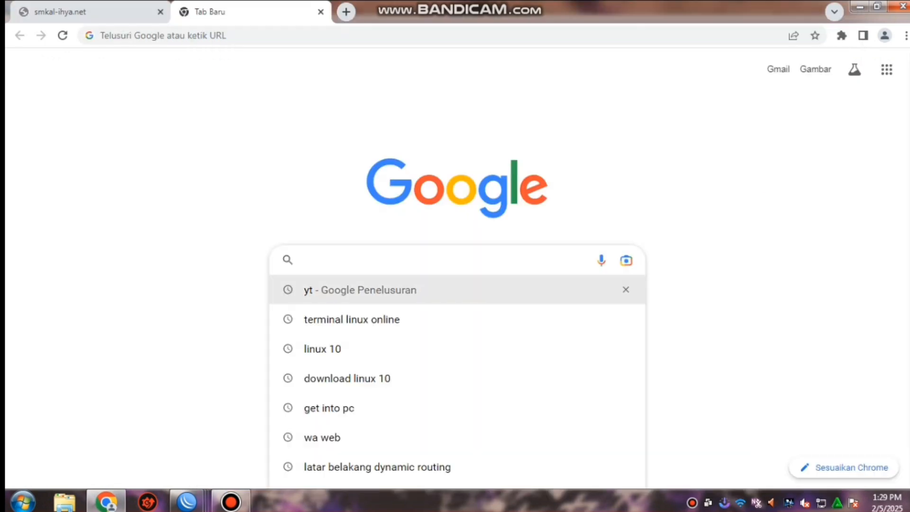
left_click(360, 290)
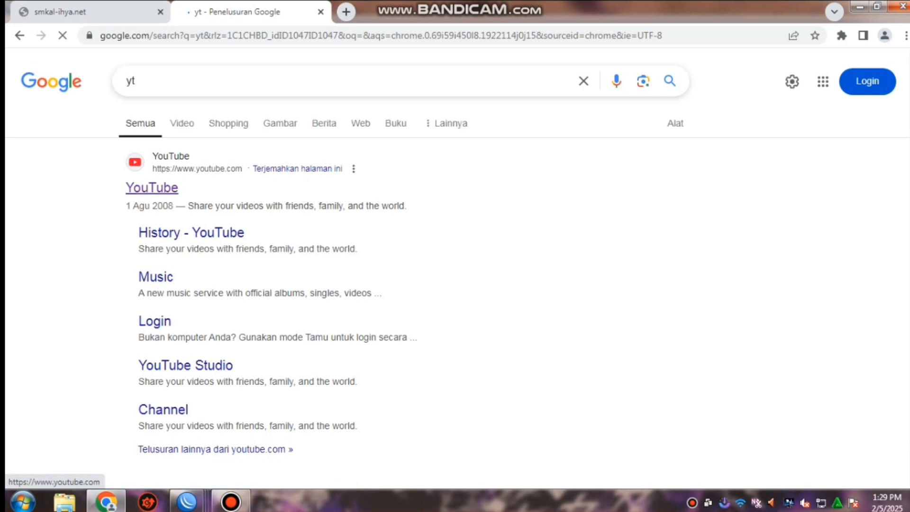
left_click(152, 188)
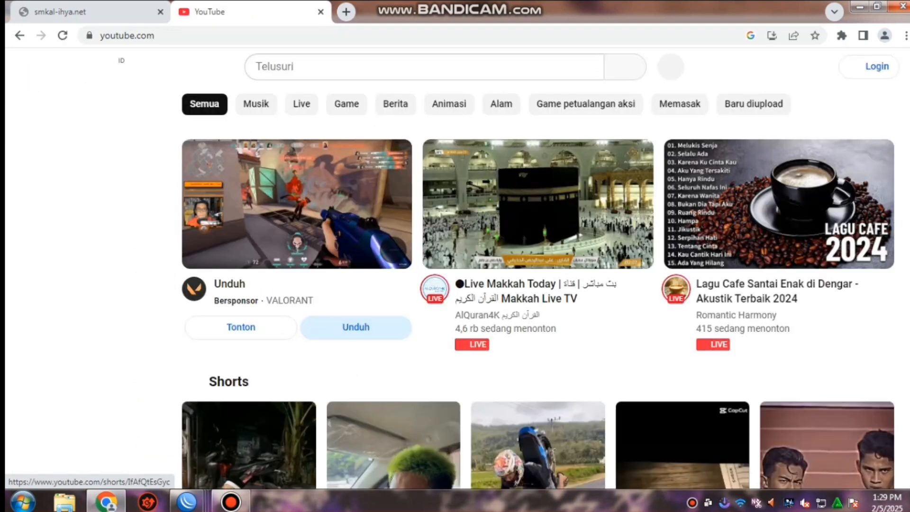
scroll(538, 309, "down", 5)
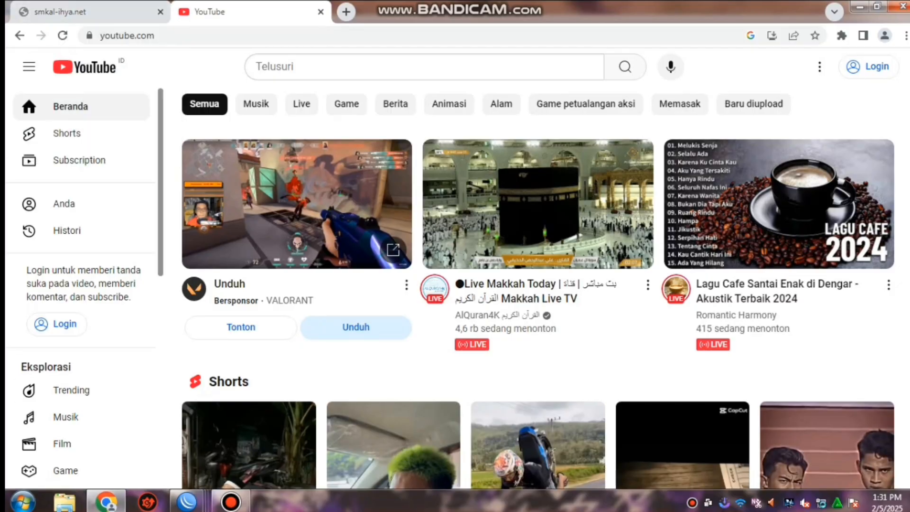
Reopen the Windows Control Panel and bring up the Network Connections adapter list.
left_click(23, 502)
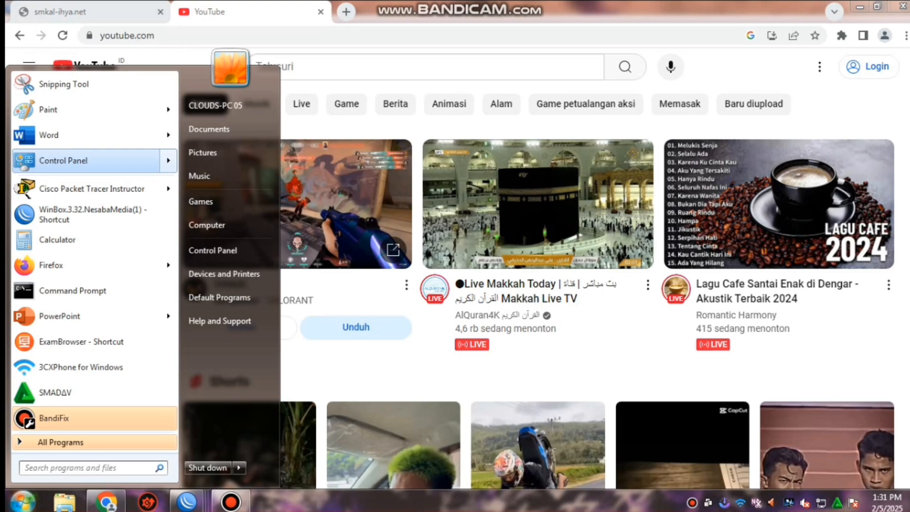
mouse_move(168, 160)
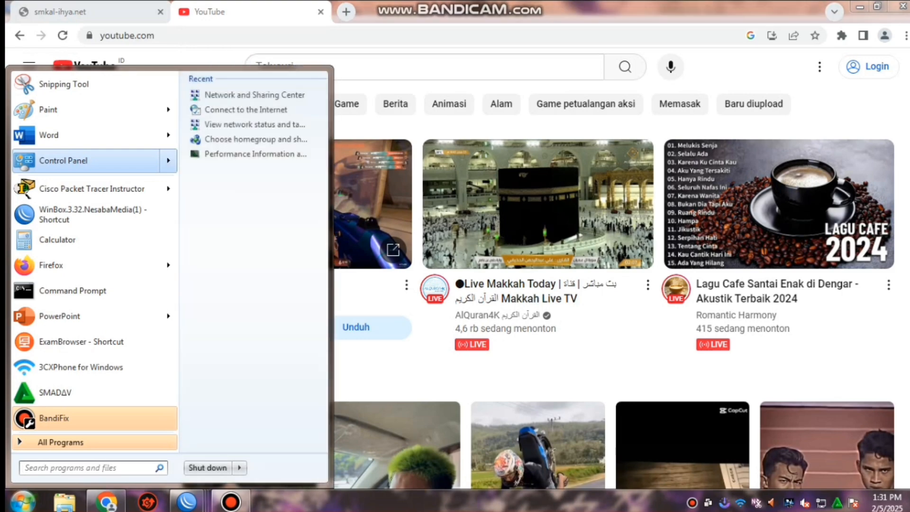
left_click(168, 161)
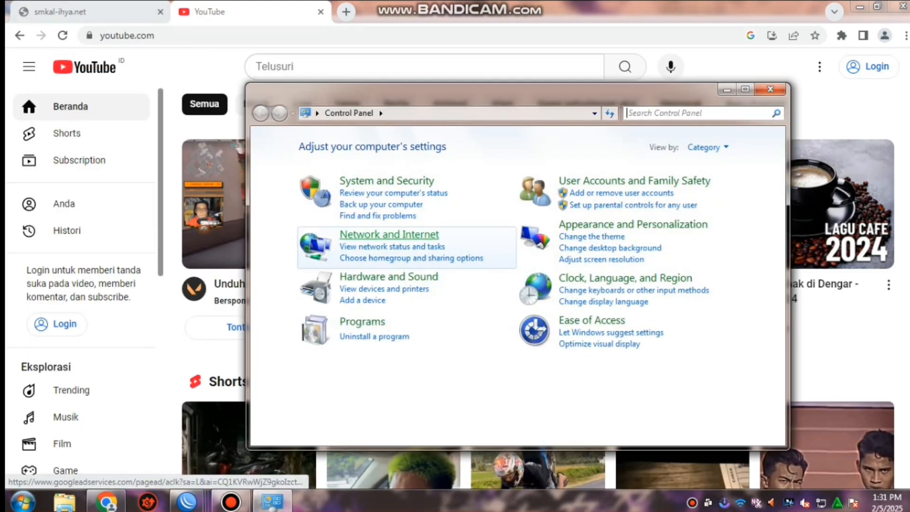
left_click(389, 234)
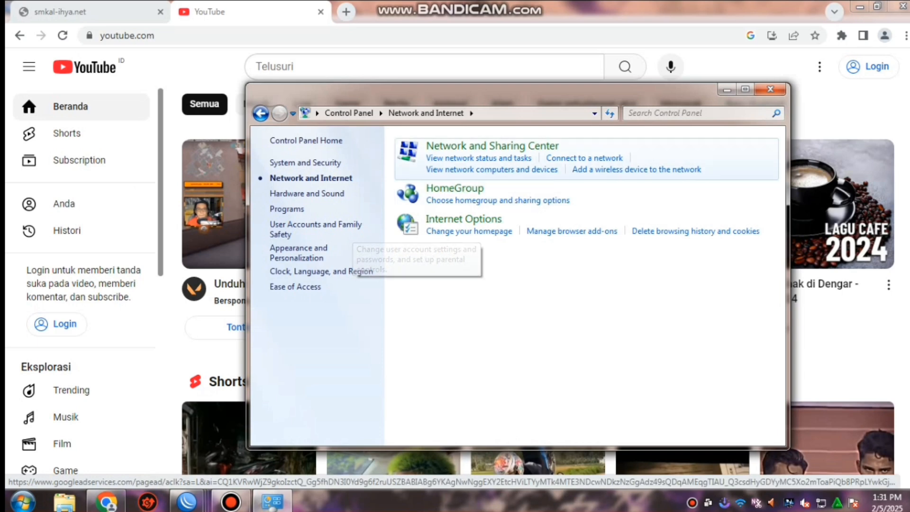
left_click(493, 146)
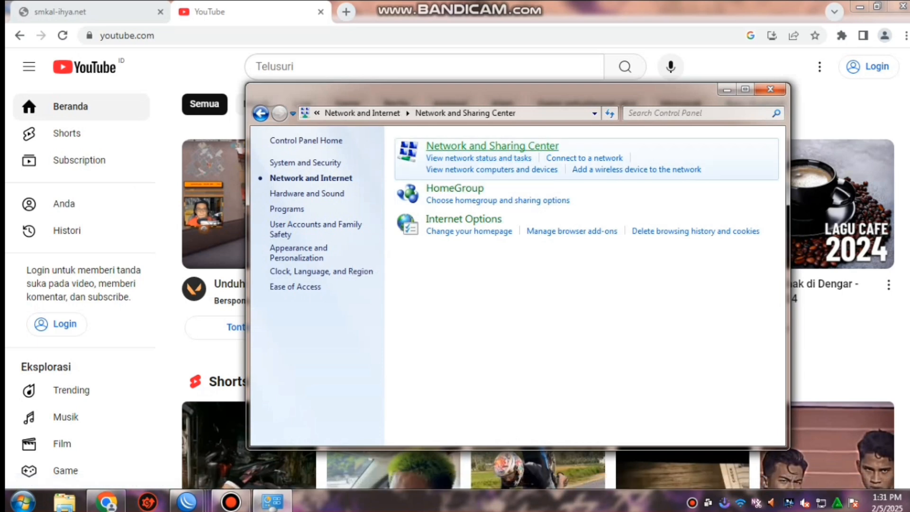
left_click(313, 165)
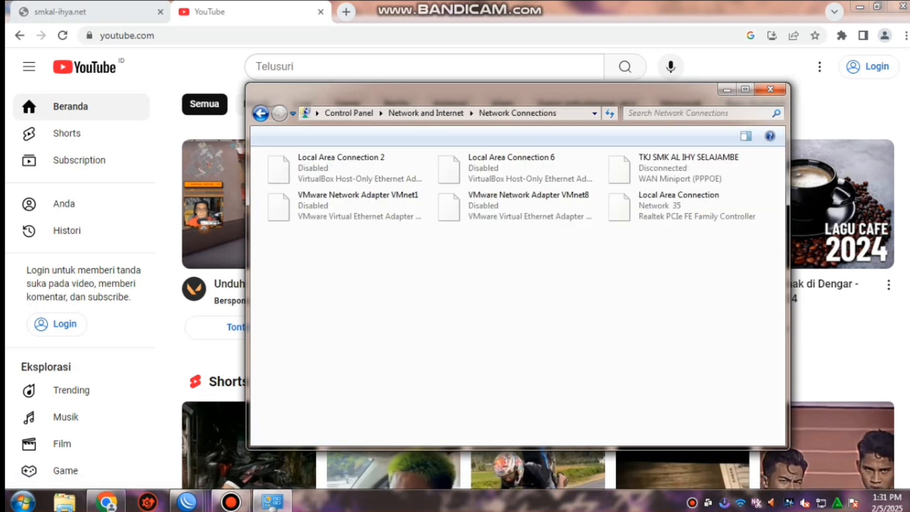
Examine the IPv4 address in the Local Area Connection's details for the newly connected network.
left_click(683, 205)
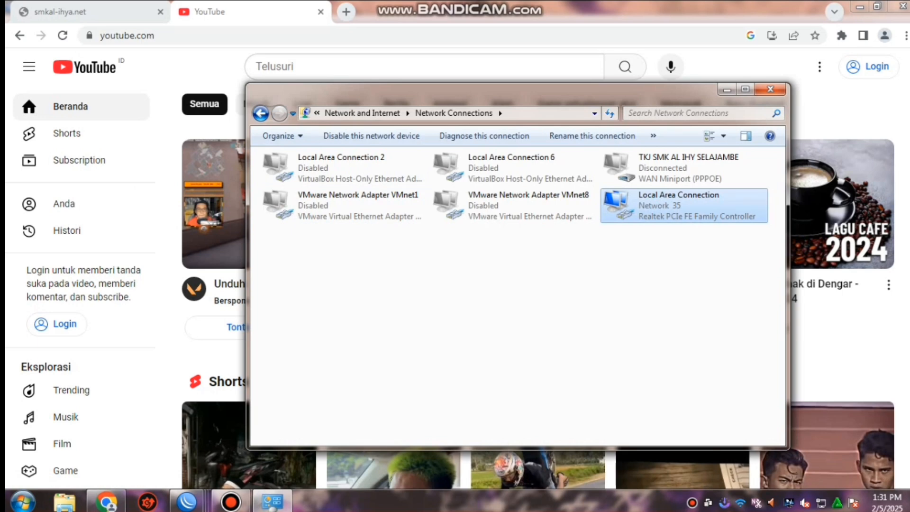
right_click(671, 211)
left_click(707, 236)
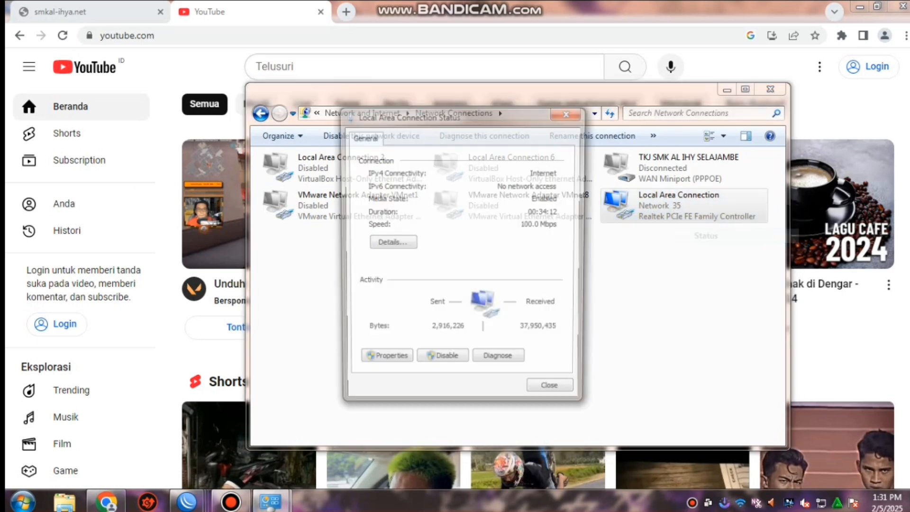
left_click(394, 242)
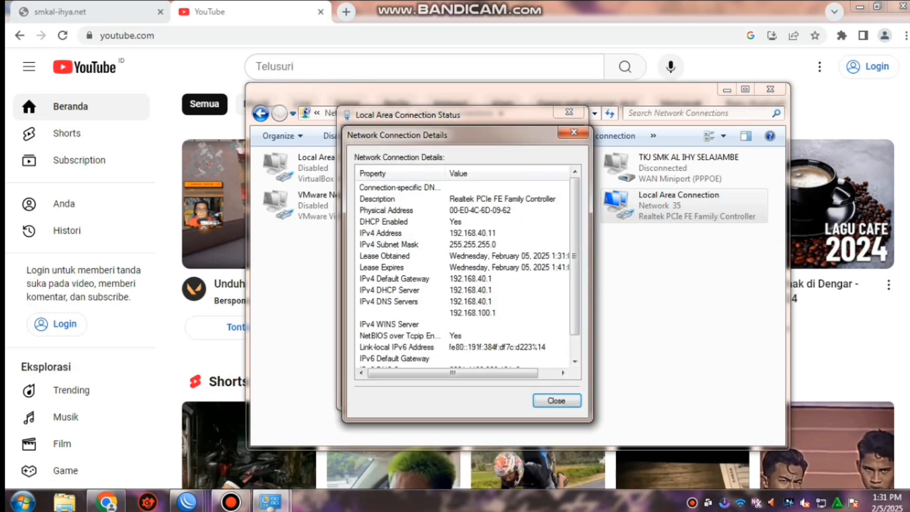
left_click(381, 233)
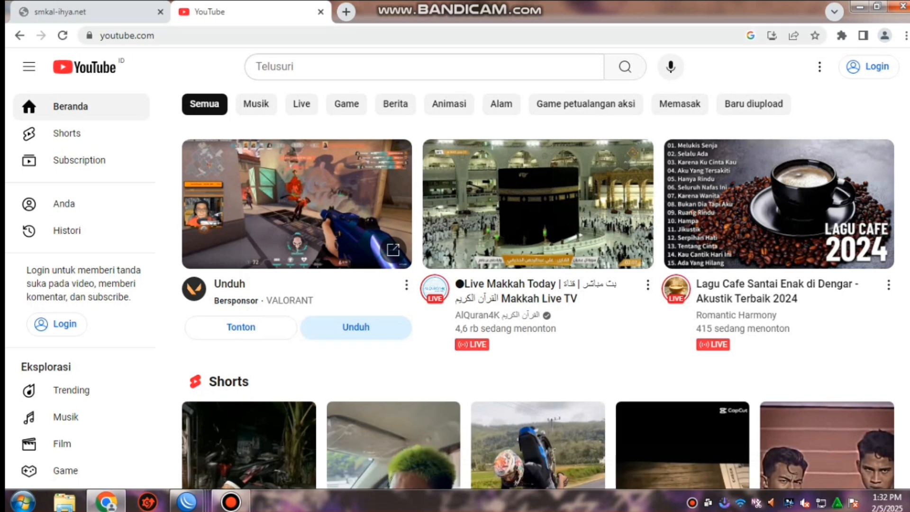
Test internet access on this network by searching Google for "yt" in a new browser tab.
left_click(346, 12)
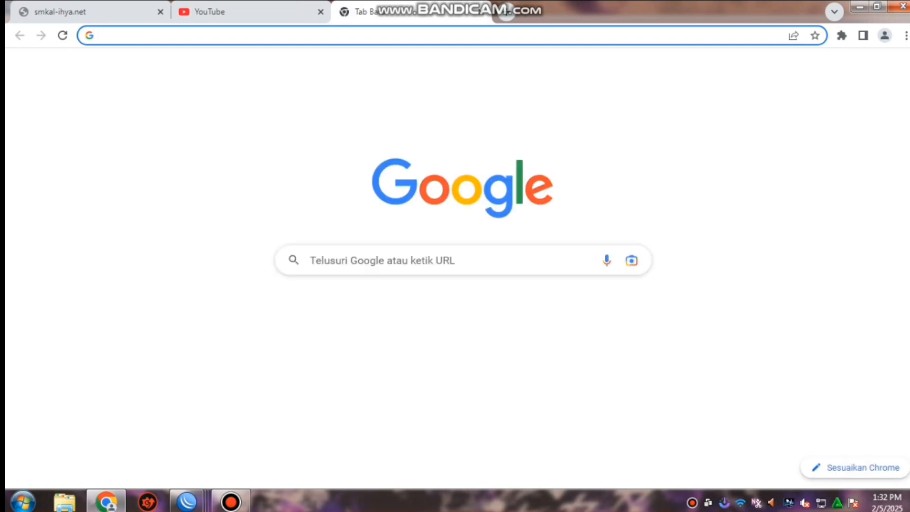
left_click(360, 260)
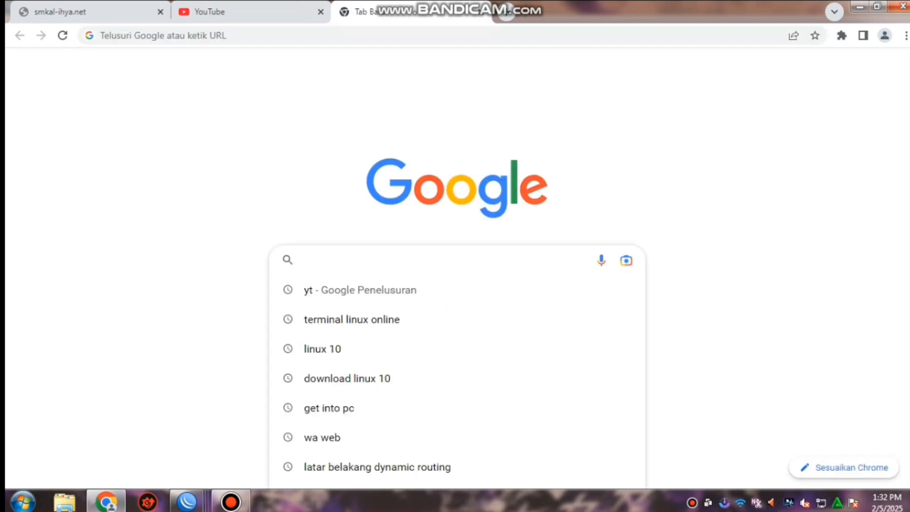
left_click(360, 290)
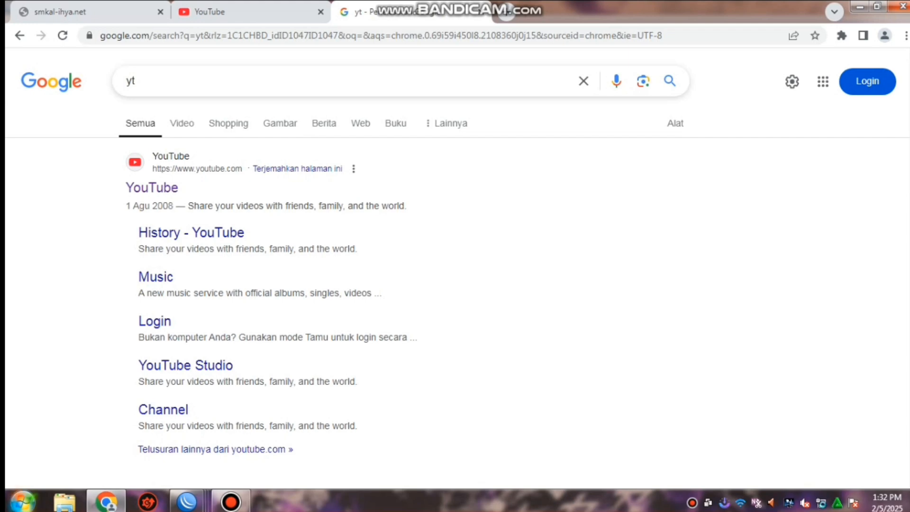
Bring up the Network Connections adapter list from the Windows Control Panel's Network and Sharing Center.
key("super")
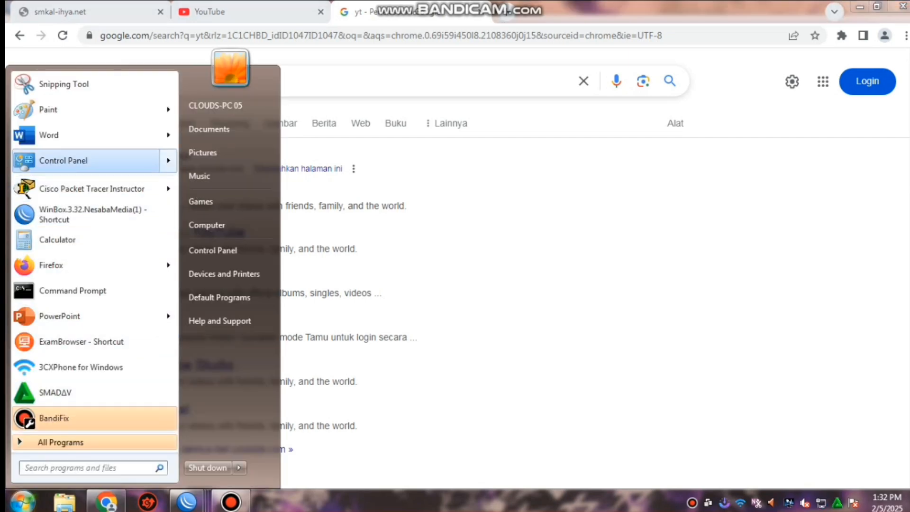
left_click(94, 161)
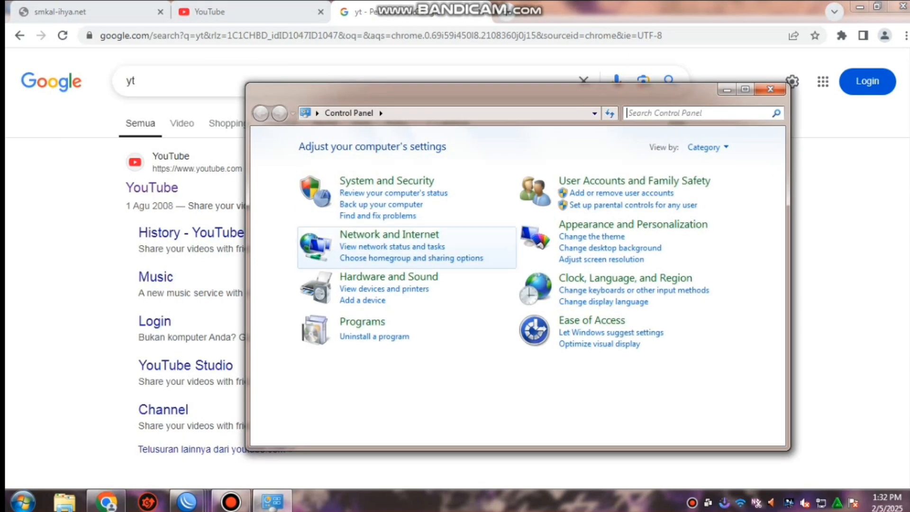
left_click(360, 236)
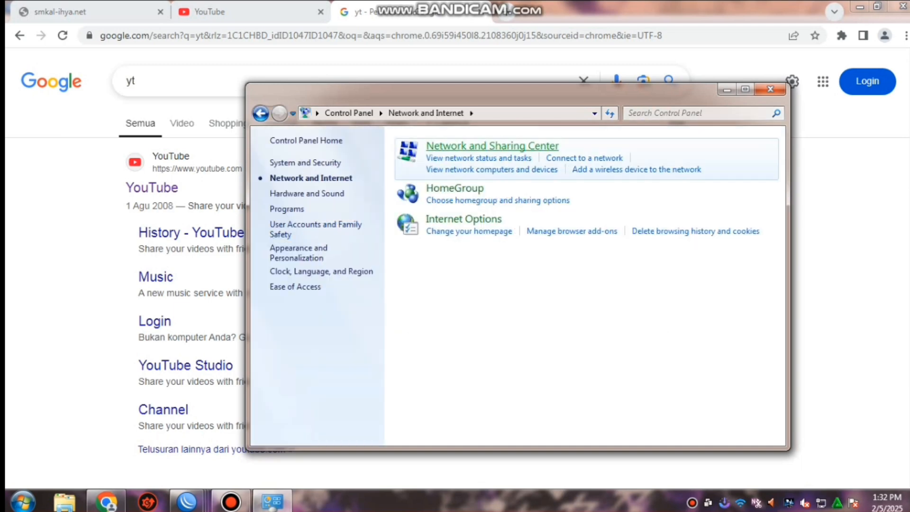
left_click(493, 146)
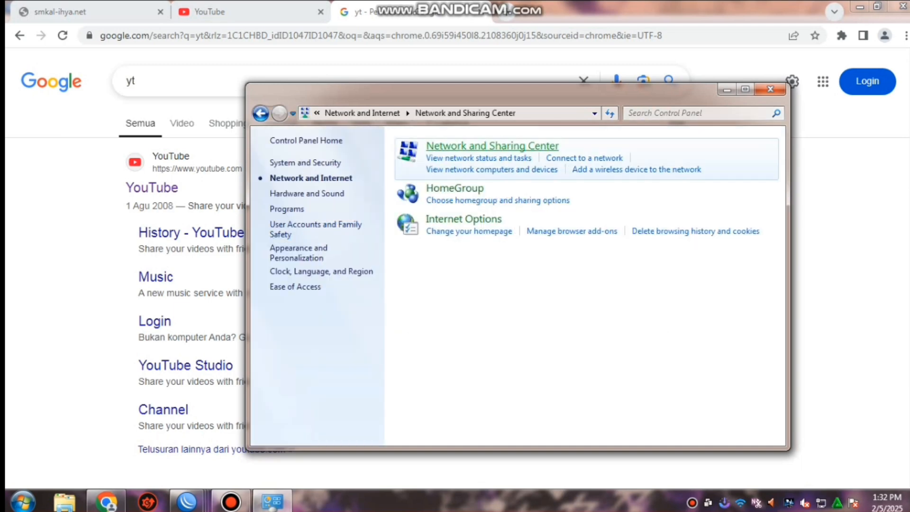
left_click(312, 164)
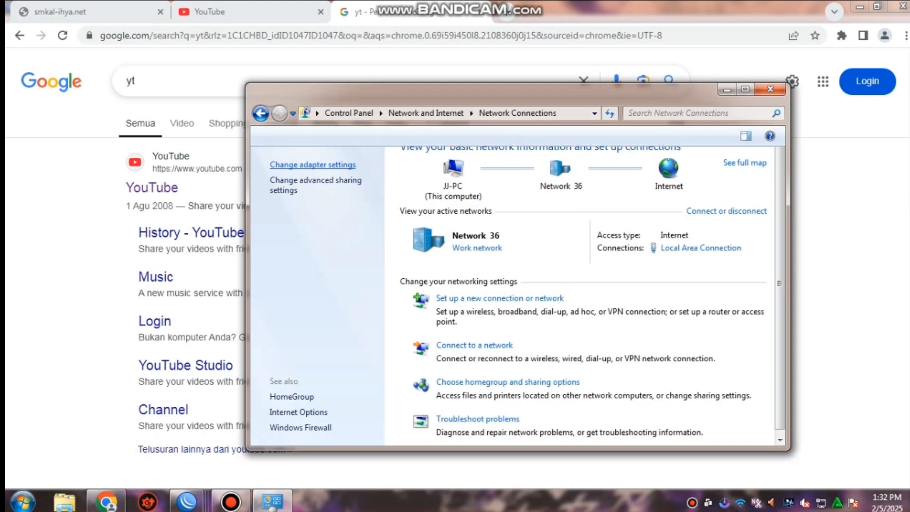
Examine the IPv4 address in the Local Area Connection's details and close the network windows.
right_click(676, 211)
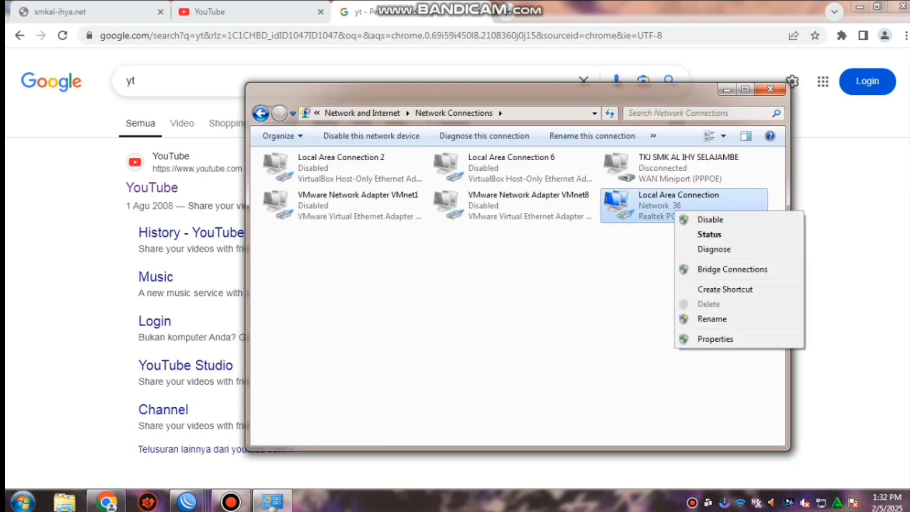
left_click(710, 235)
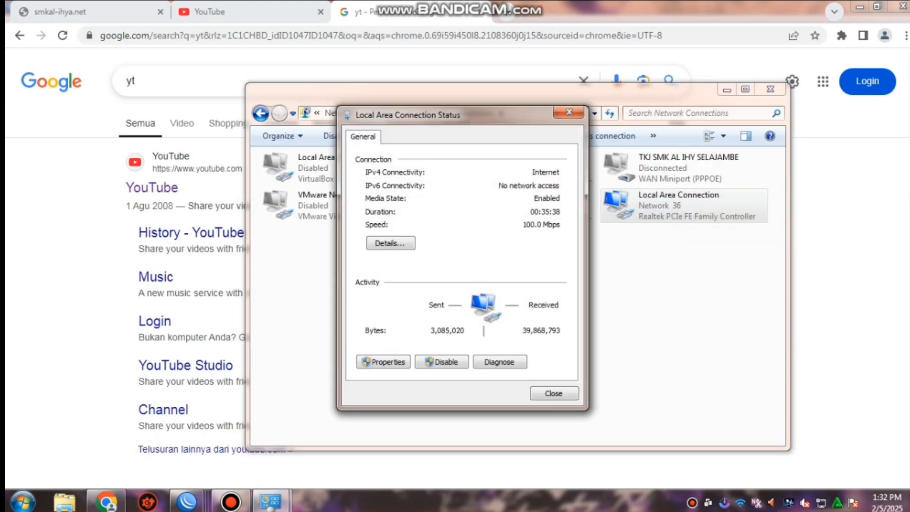
left_click(391, 243)
left_click(381, 233)
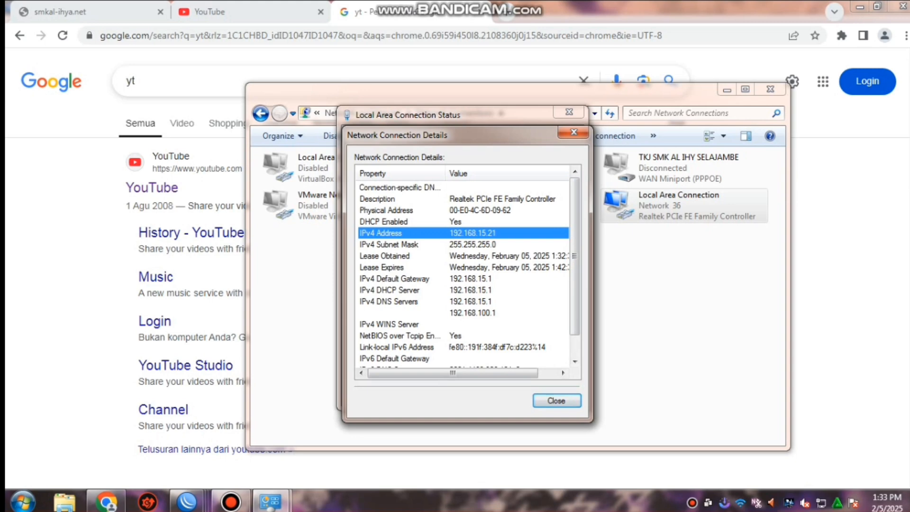
left_click(557, 400)
left_click(551, 392)
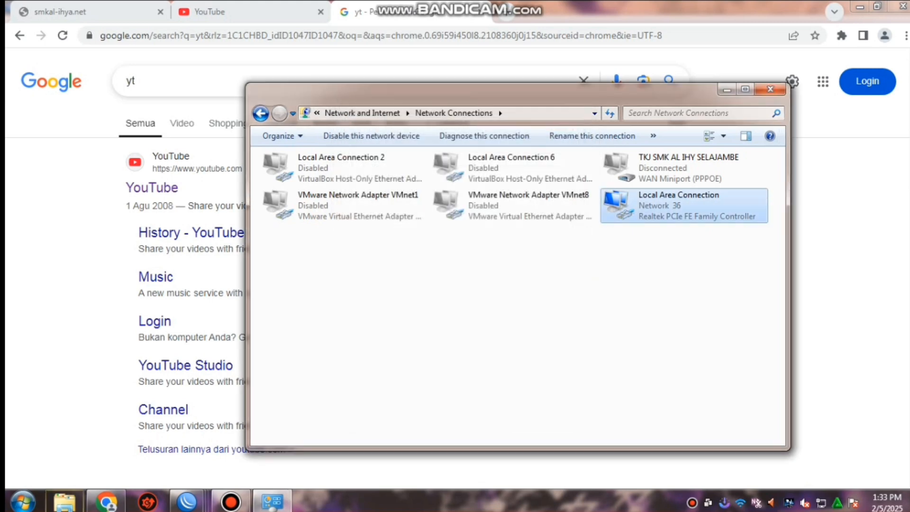
key("alt+F4")
Close the smkal-ihya.net and old YouTube browser tabs and search Google for "yt" in a new tab.
left_click(160, 12)
left_click(160, 11)
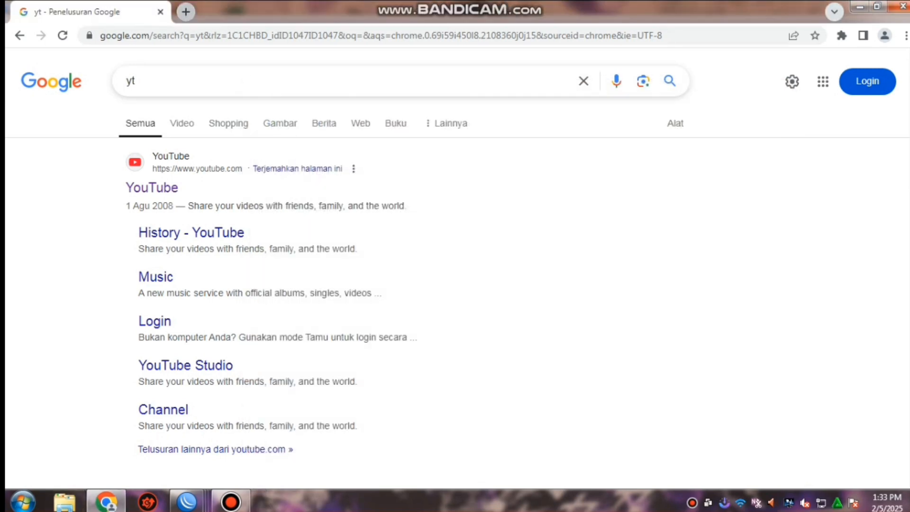
left_click(186, 11)
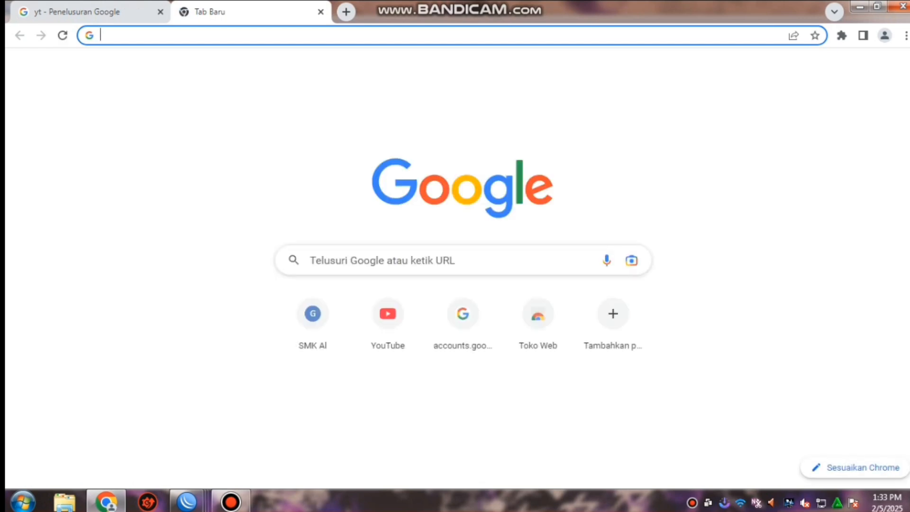
left_click(379, 260)
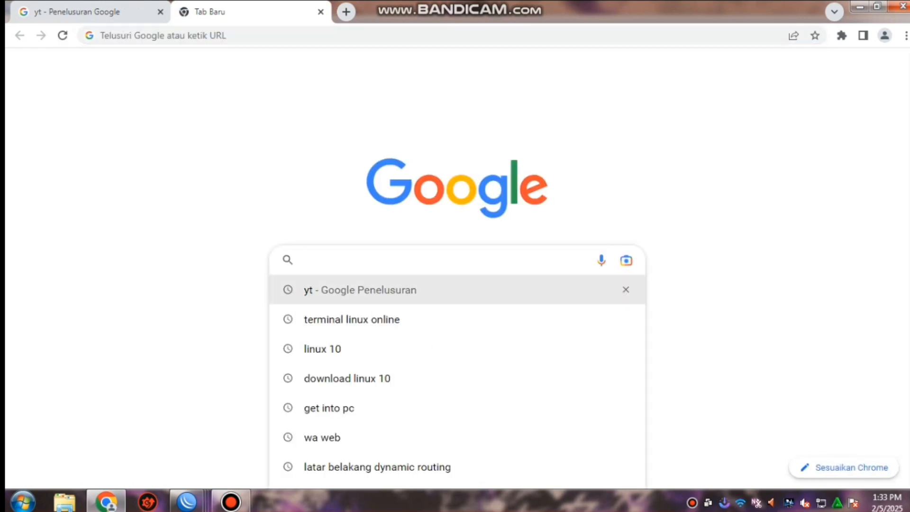
key("Down")
key("Return")
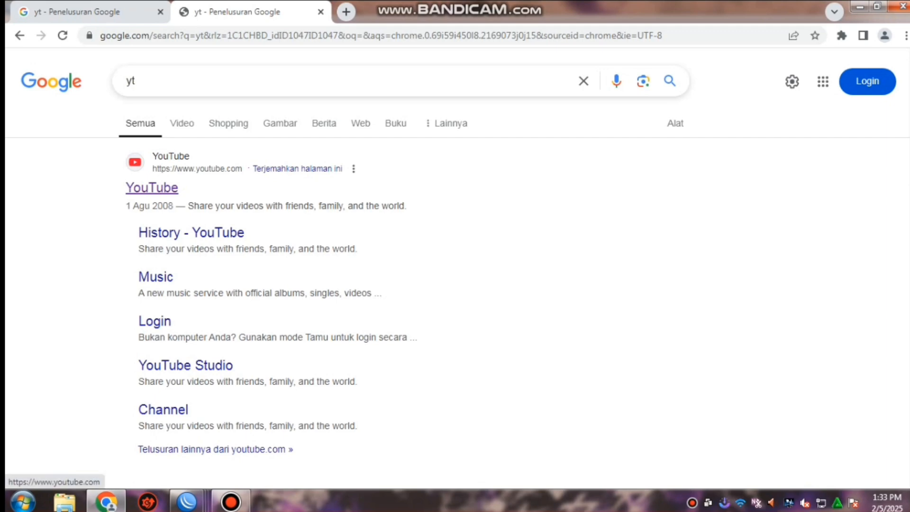
Test internet access by opening YouTube from the search results, browsing its home page and opening one of the Shorts.
left_click(151, 188)
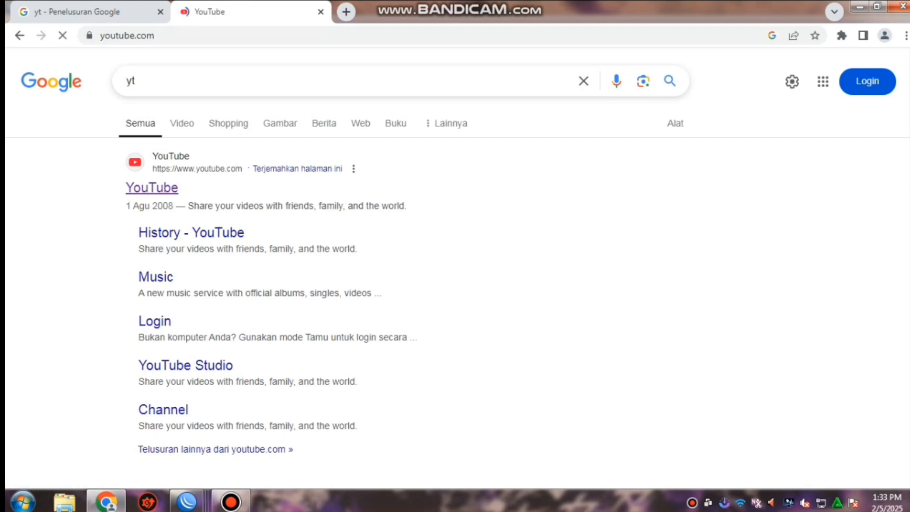
scroll(538, 299, "down", 3)
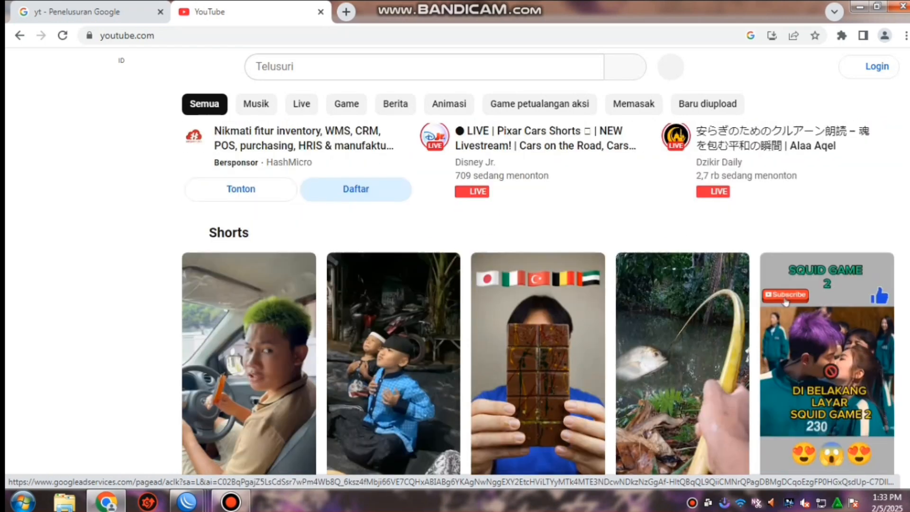
scroll(538, 299, "down", 2)
scroll(538, 299, "down", 4)
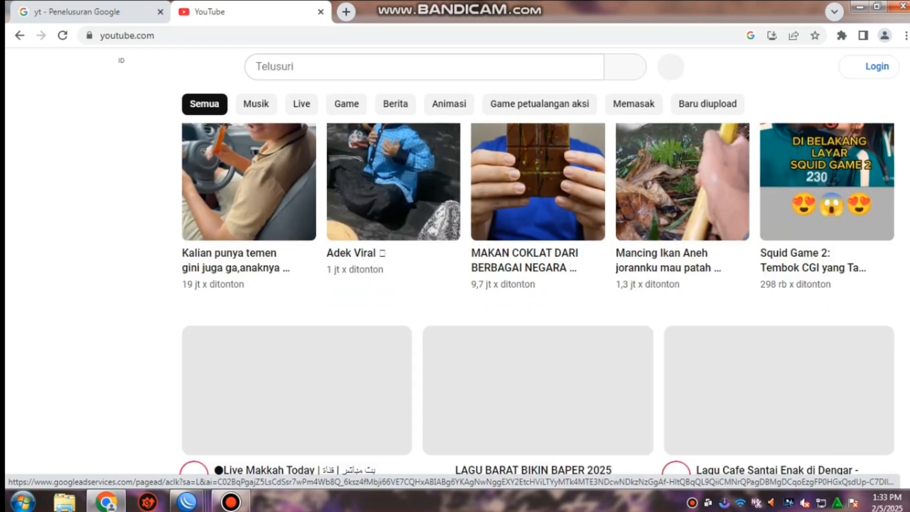
scroll(537, 299, "down", 1)
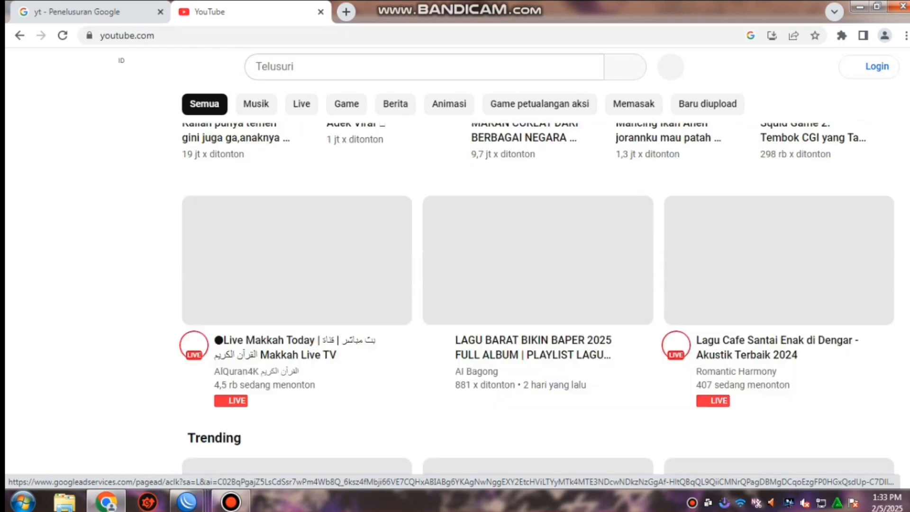
scroll(537, 299, "up", 1)
scroll(538, 299, "up", 3)
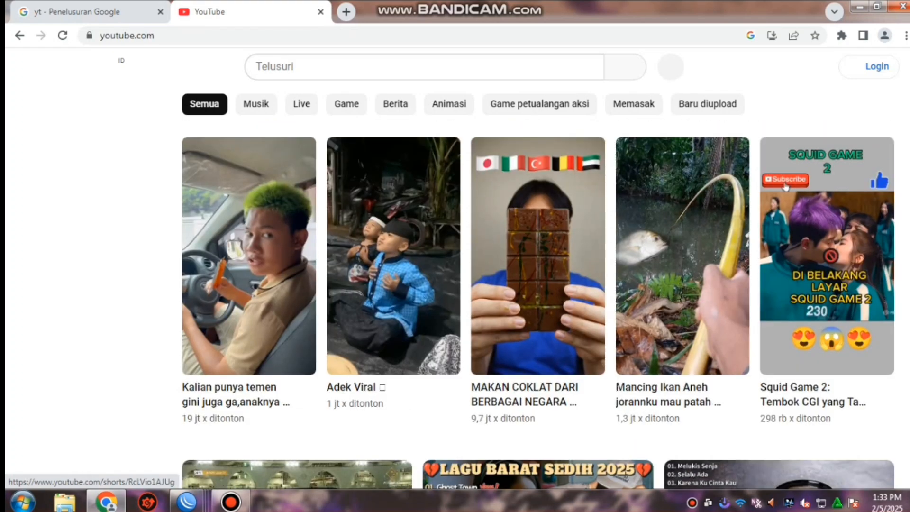
left_click(785, 186)
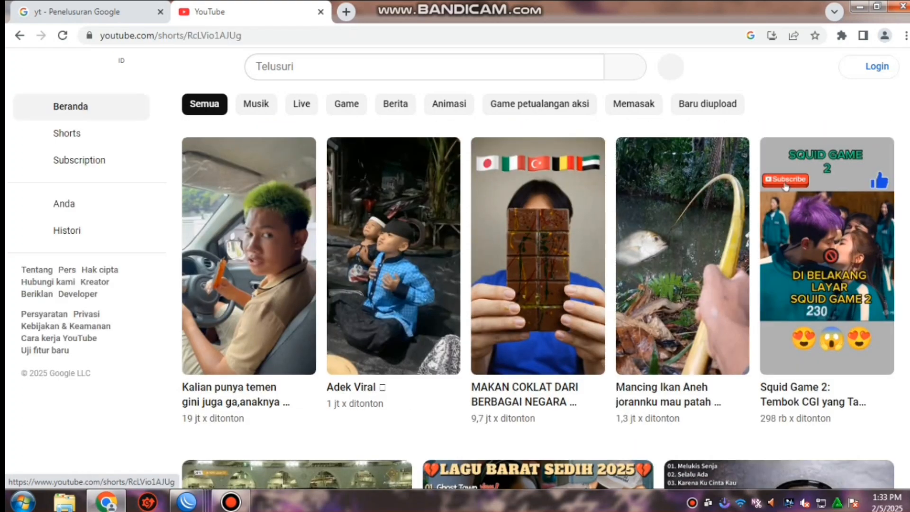